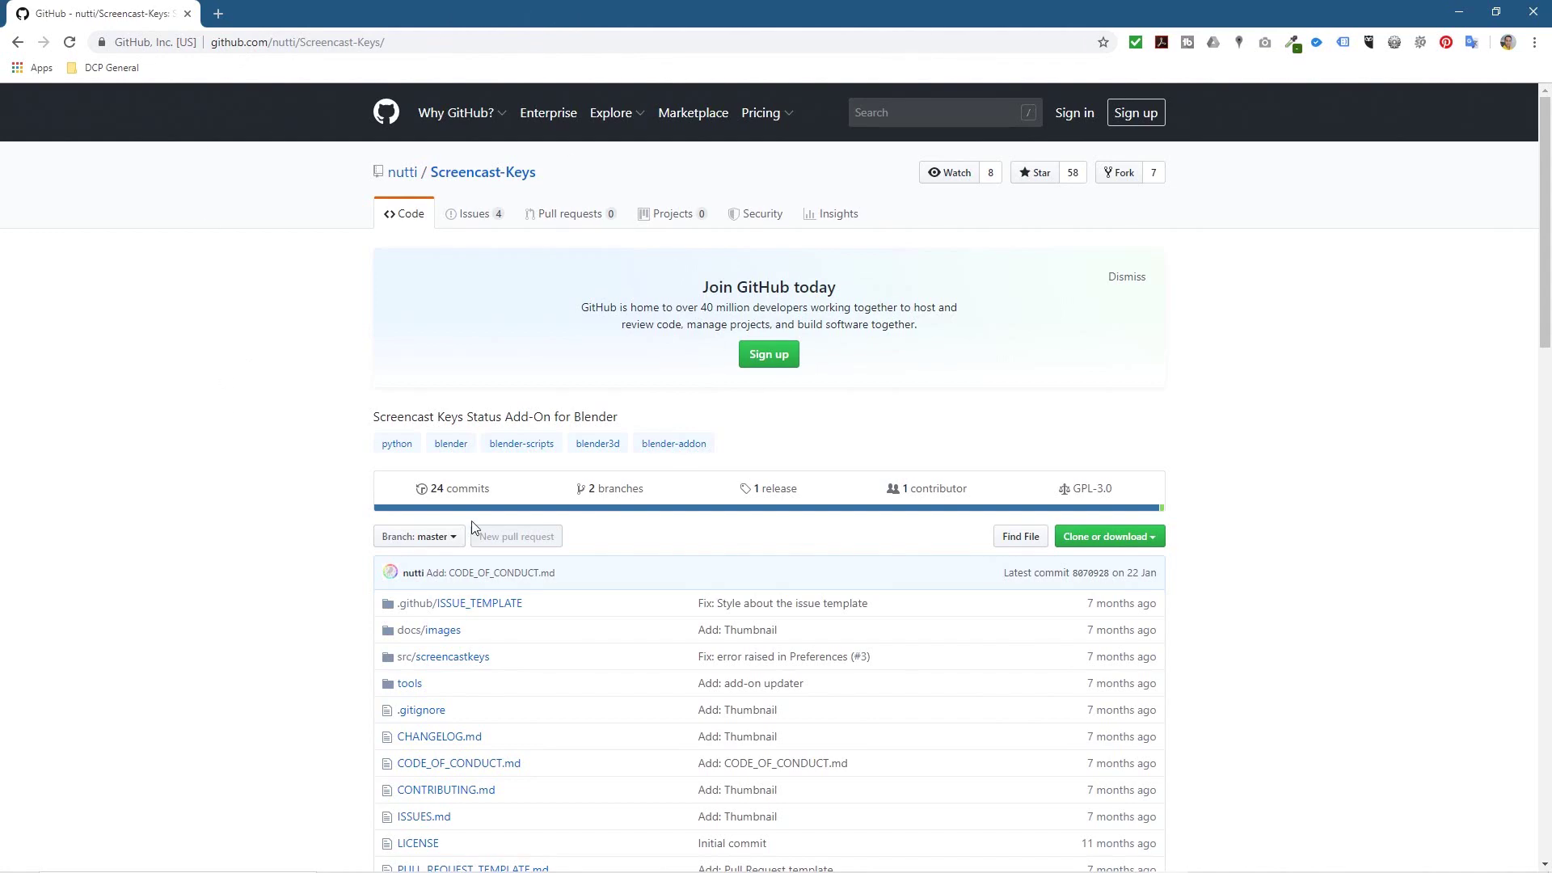
Find the Download section of the Screencast-Keys repository readme and open its Release Page.
scroll(598, 521, down, 8)
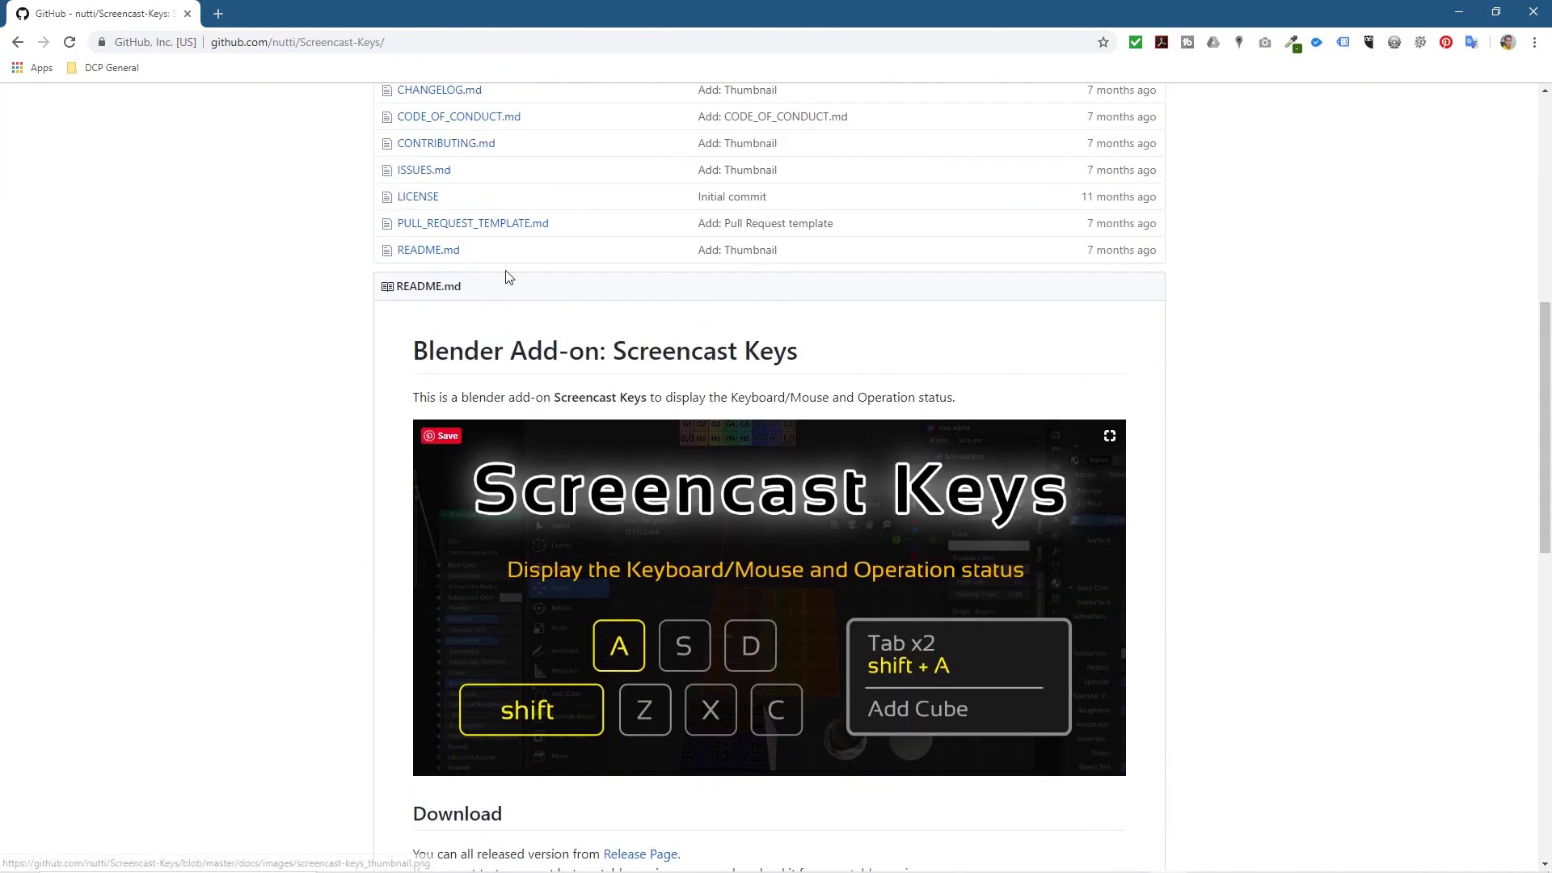
scroll(788, 184, down, 5)
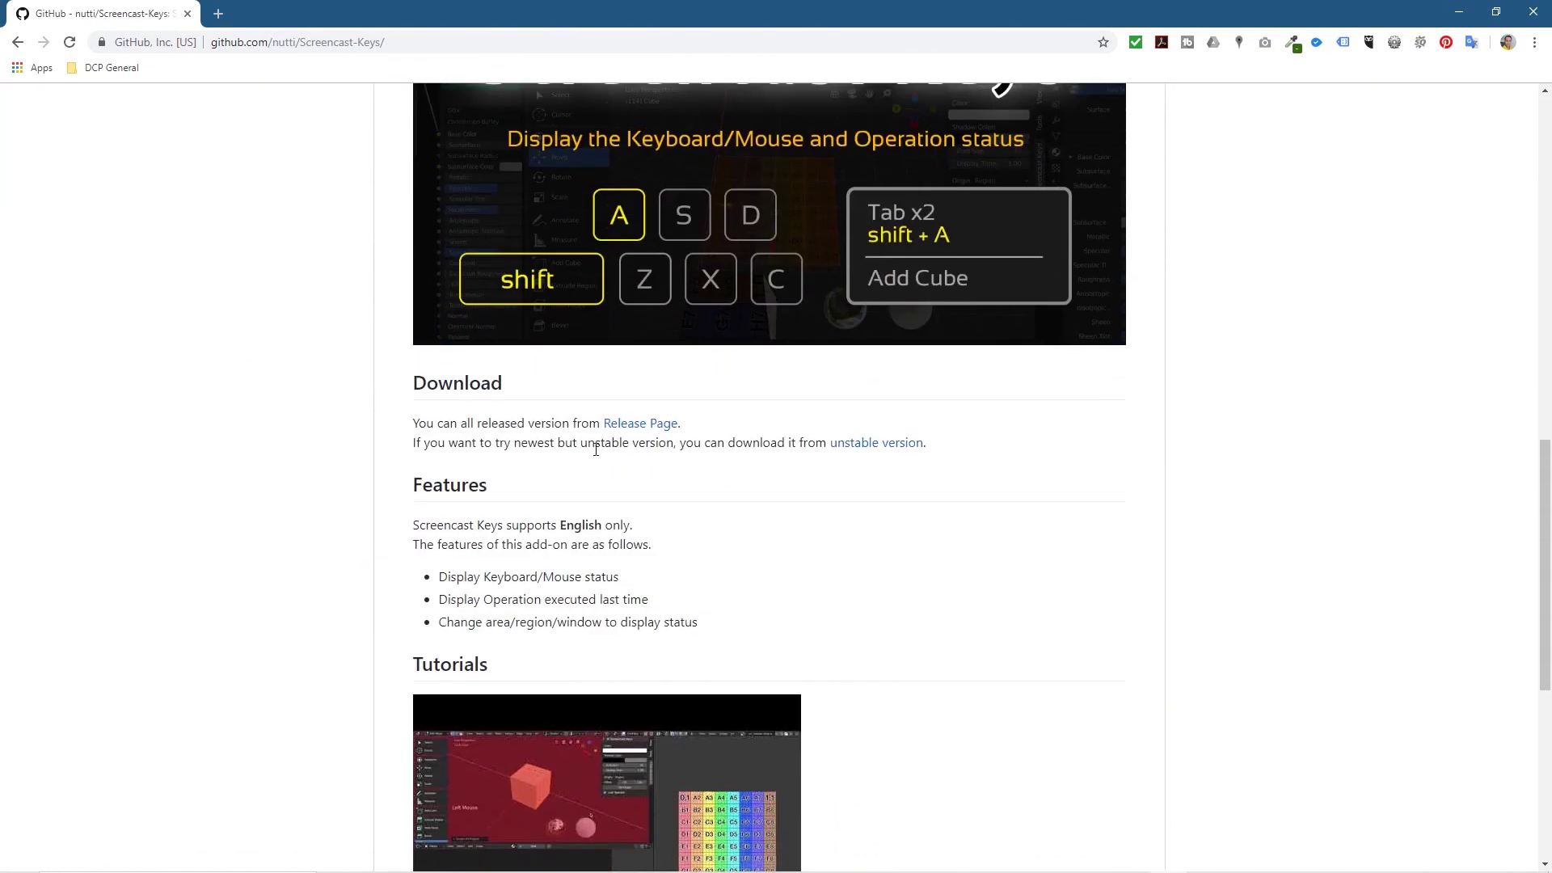
scroll(582, 440, up, 3)
scroll(407, 439, down, 3)
drag(424, 423, 590, 426)
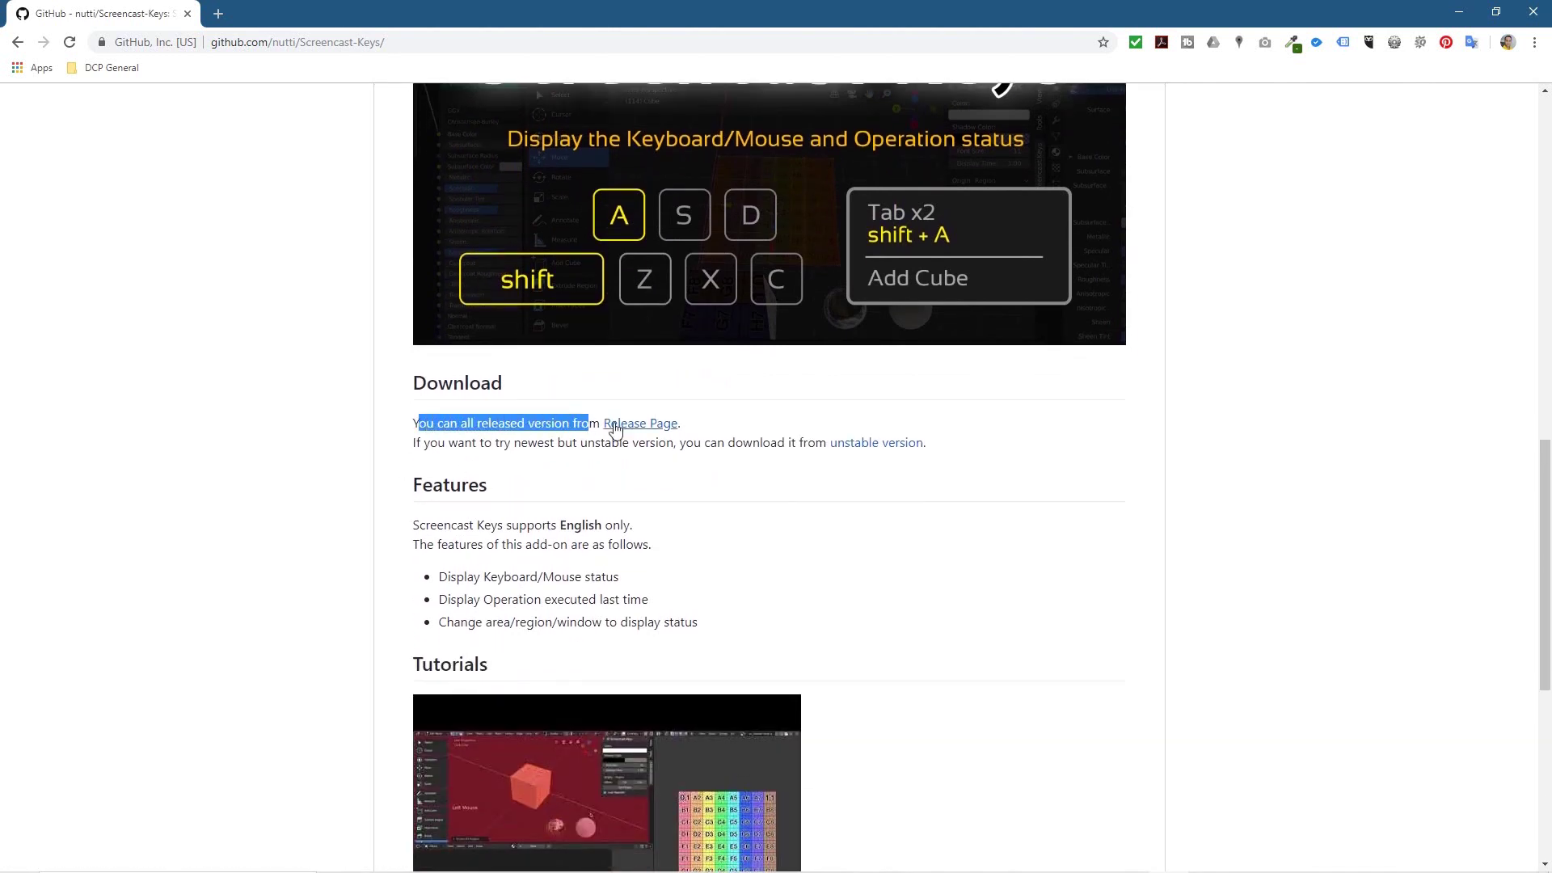
click(640, 426)
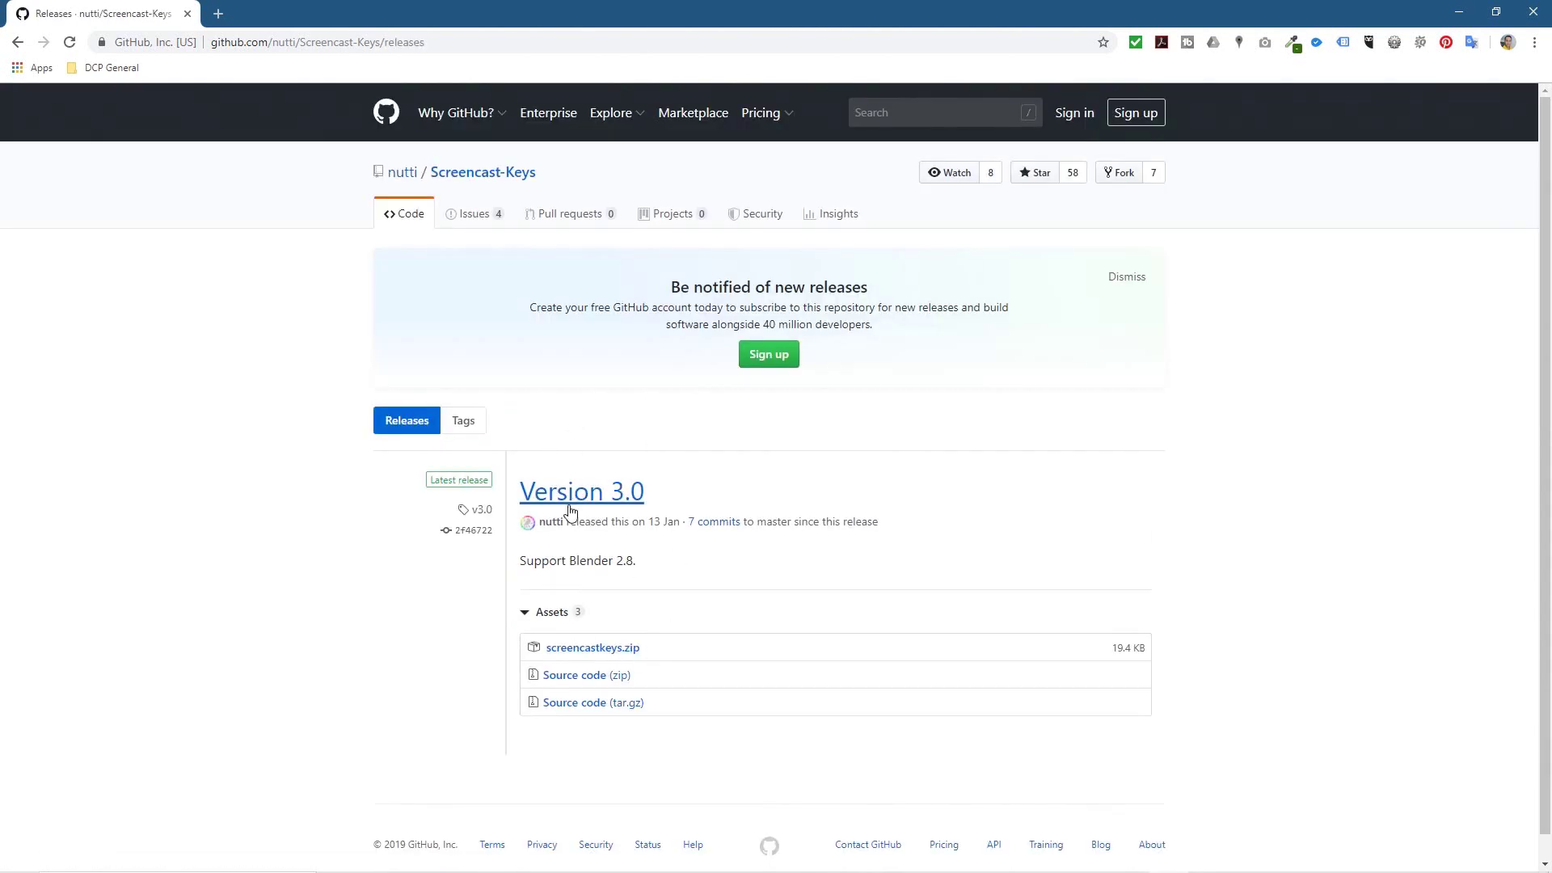
Download screencastkeys.zip from the Version 3.0 release assets.
drag(537, 562, 646, 564)
click(645, 567)
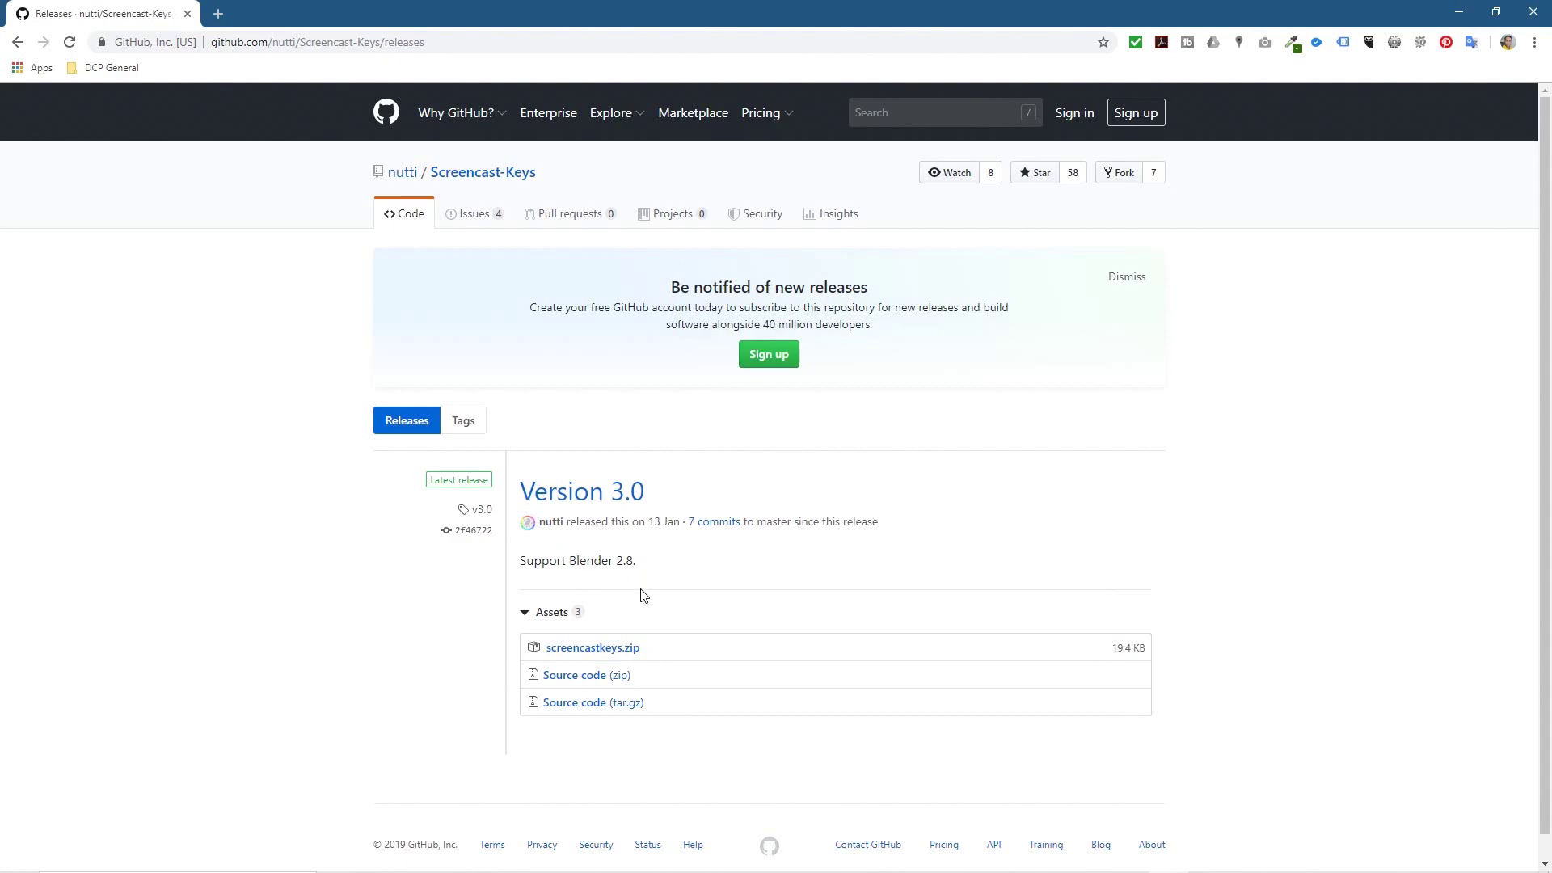
click(602, 656)
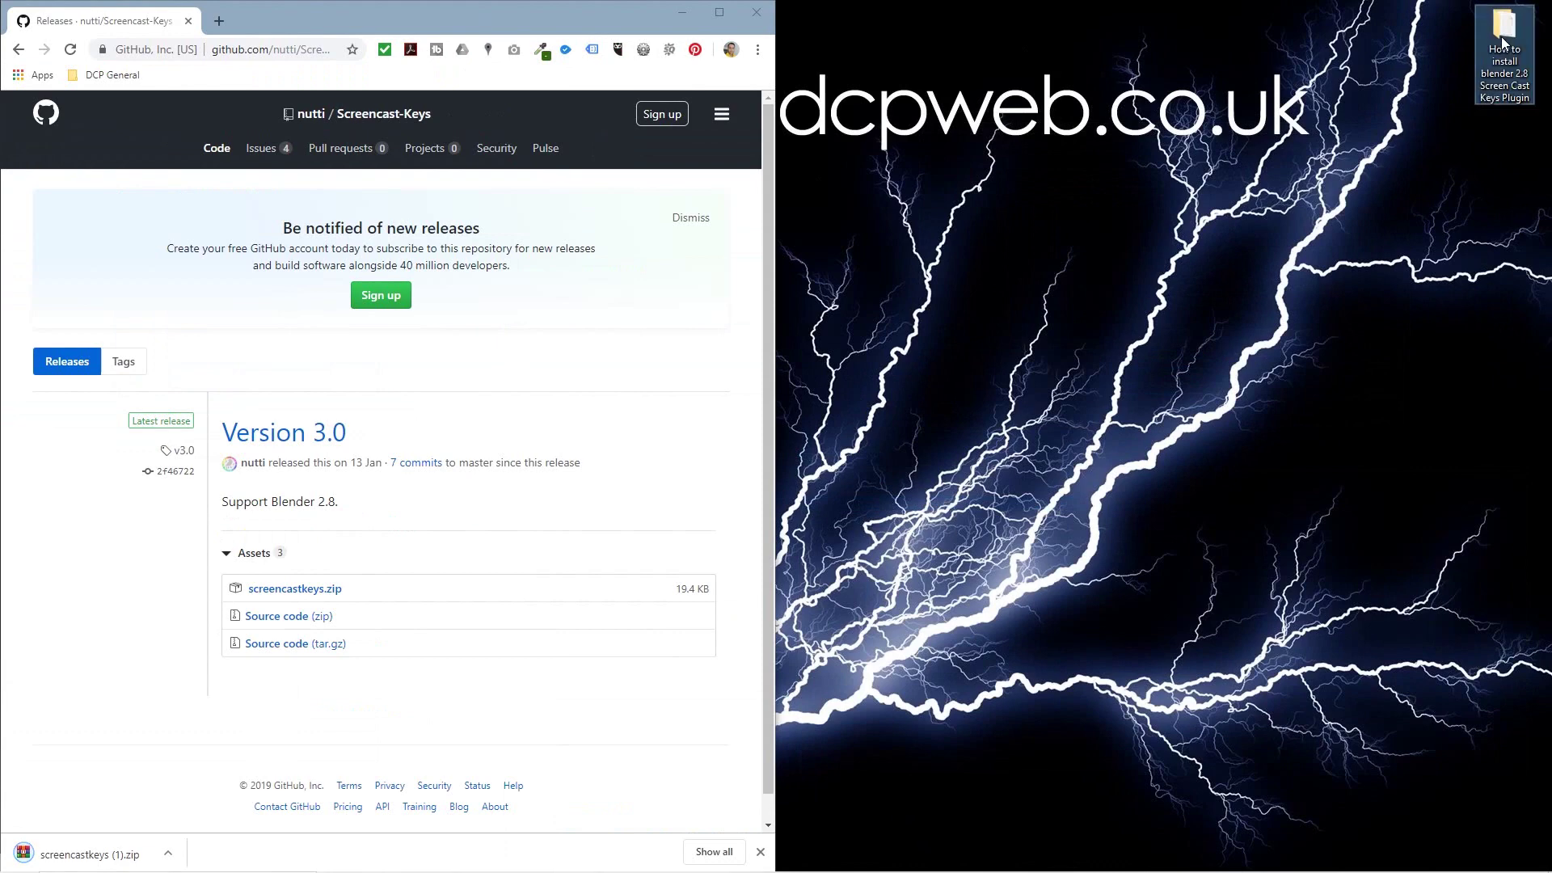
Open the "How to install blender 2.8 Screen Cast Keys Plugin" desktop folder and put the downloaded screencastkeys (1).zip in it.
double_click(1501, 37)
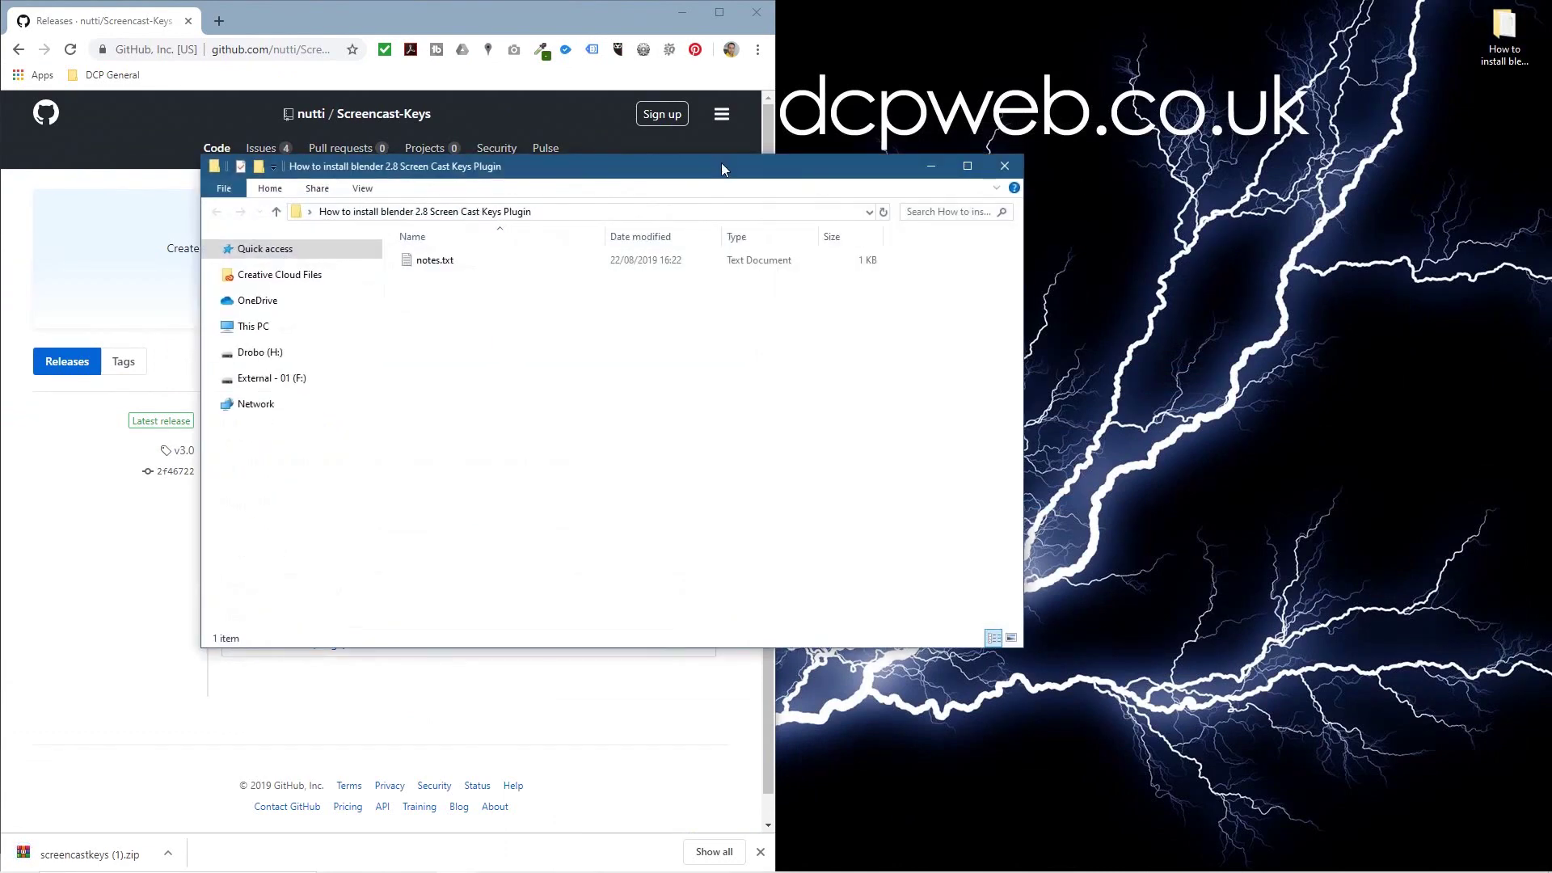
drag(721, 168, 1174, 111)
drag(90, 851, 1002, 360)
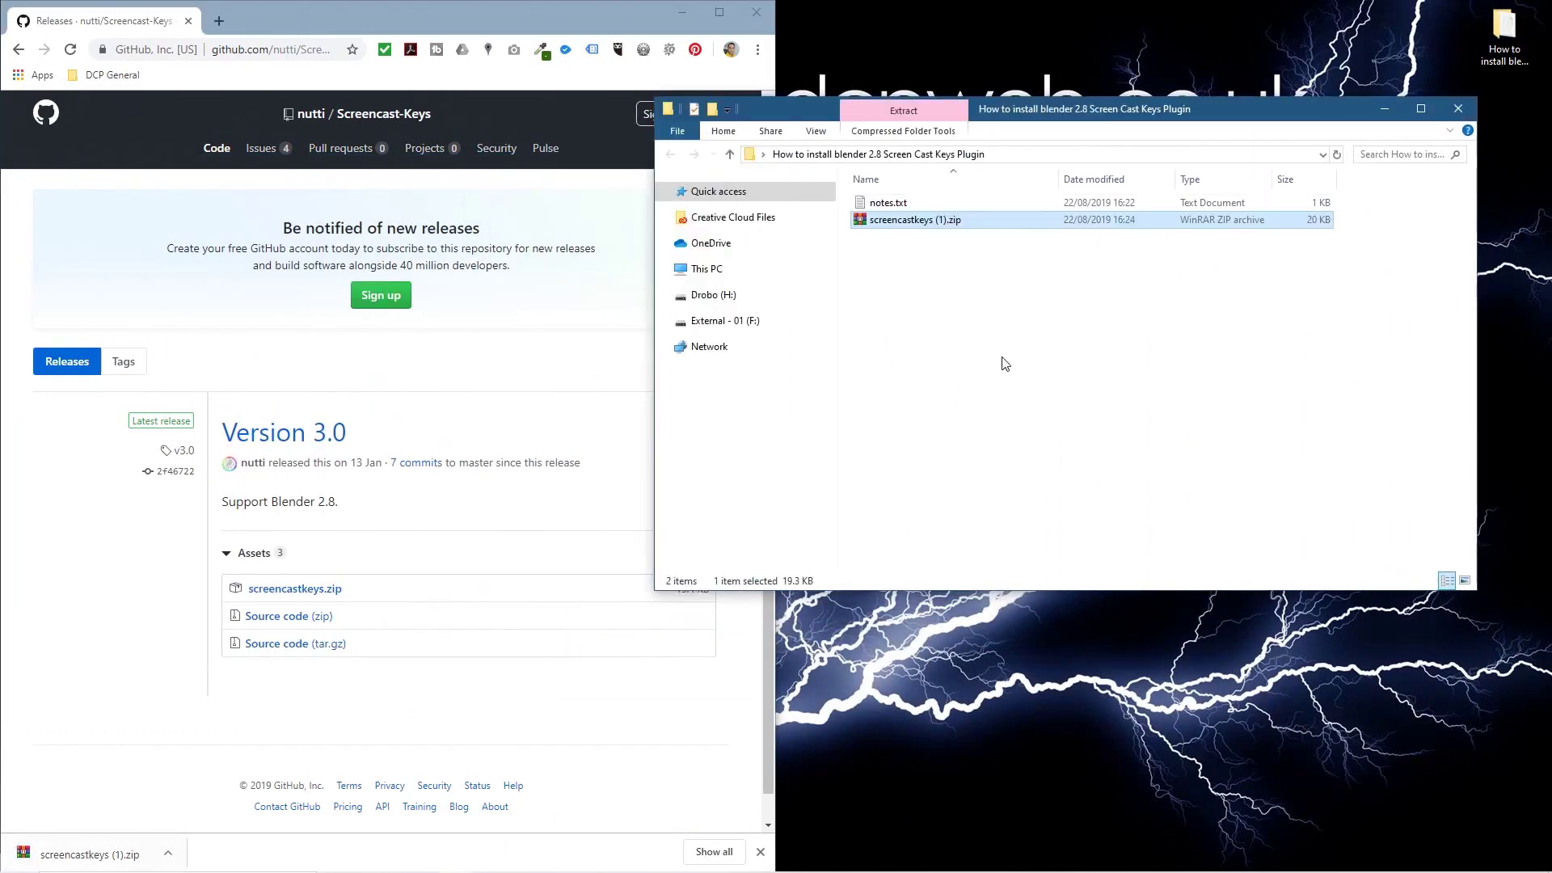
click(963, 360)
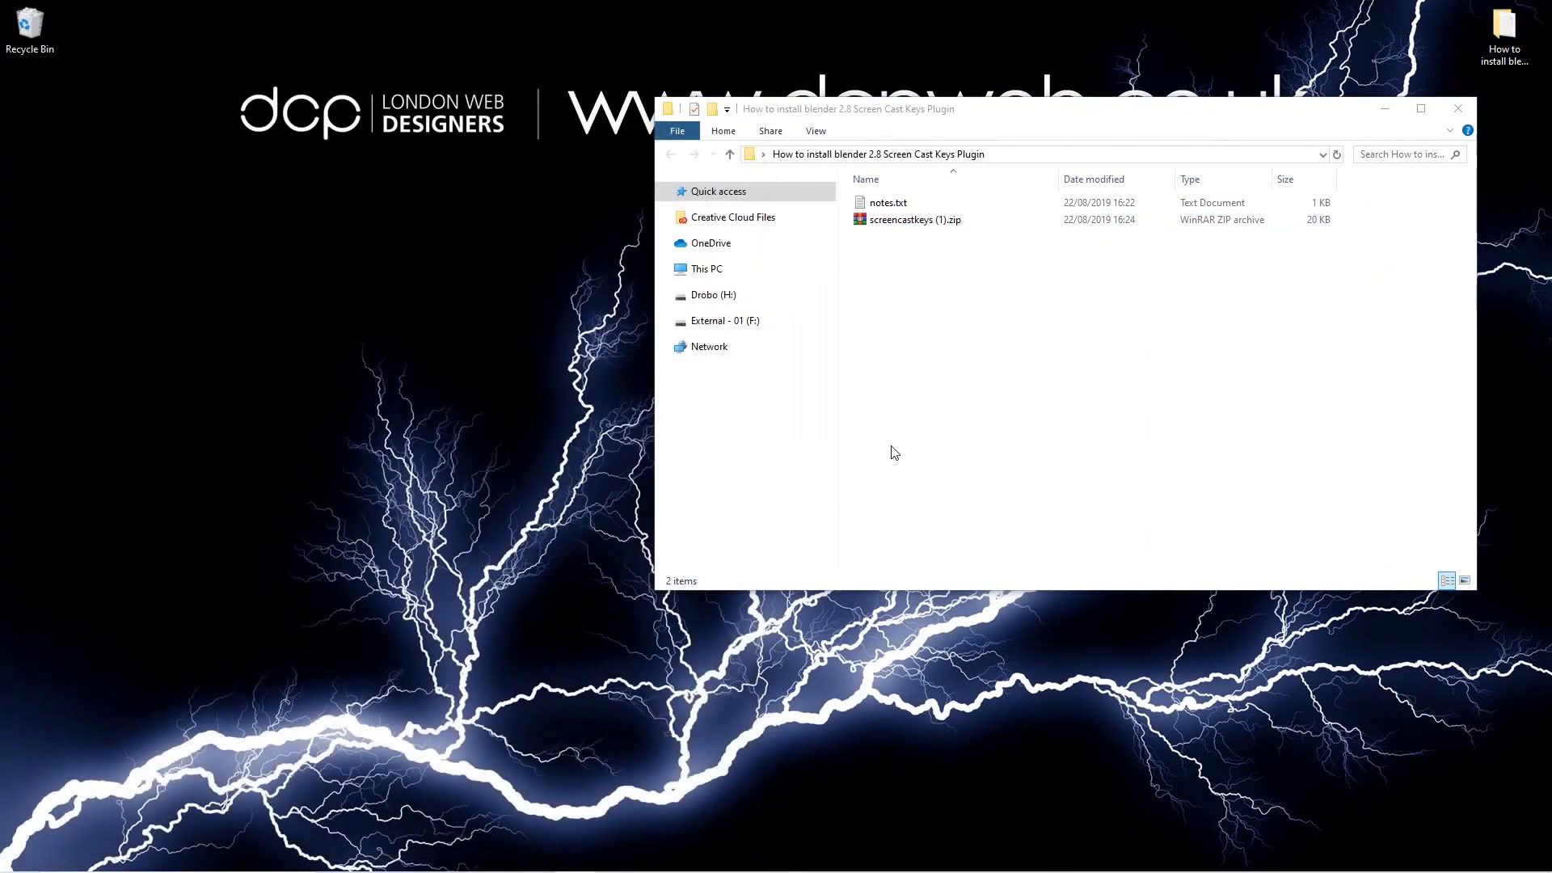
Switch to Blender and install an add-on from screencastkeys (1).zip in the plugin folder on the desktop.
click(693, 863)
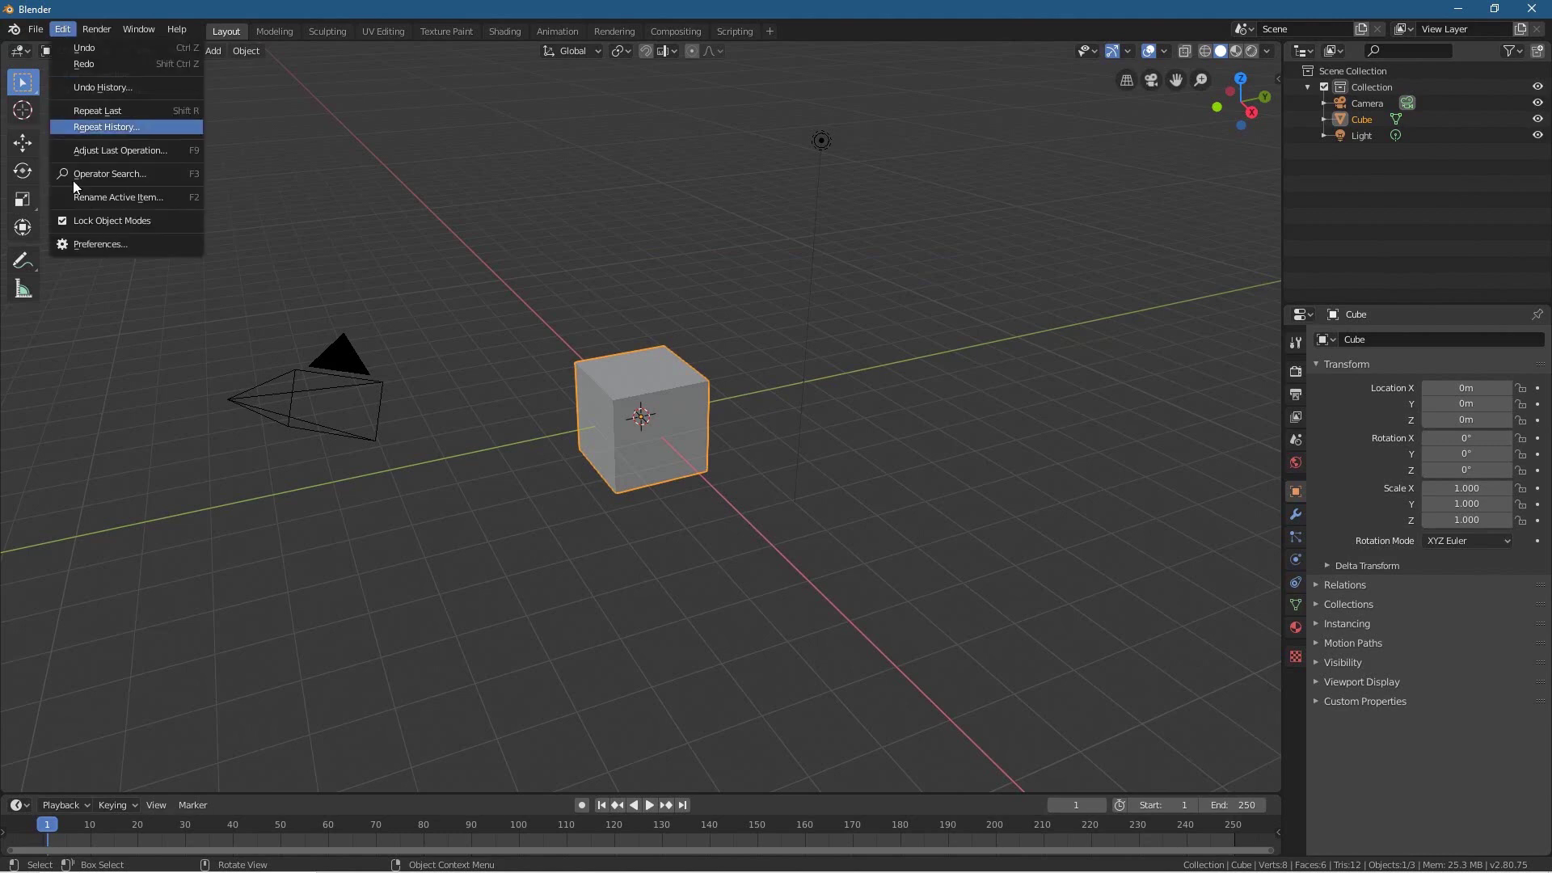
click(65, 246)
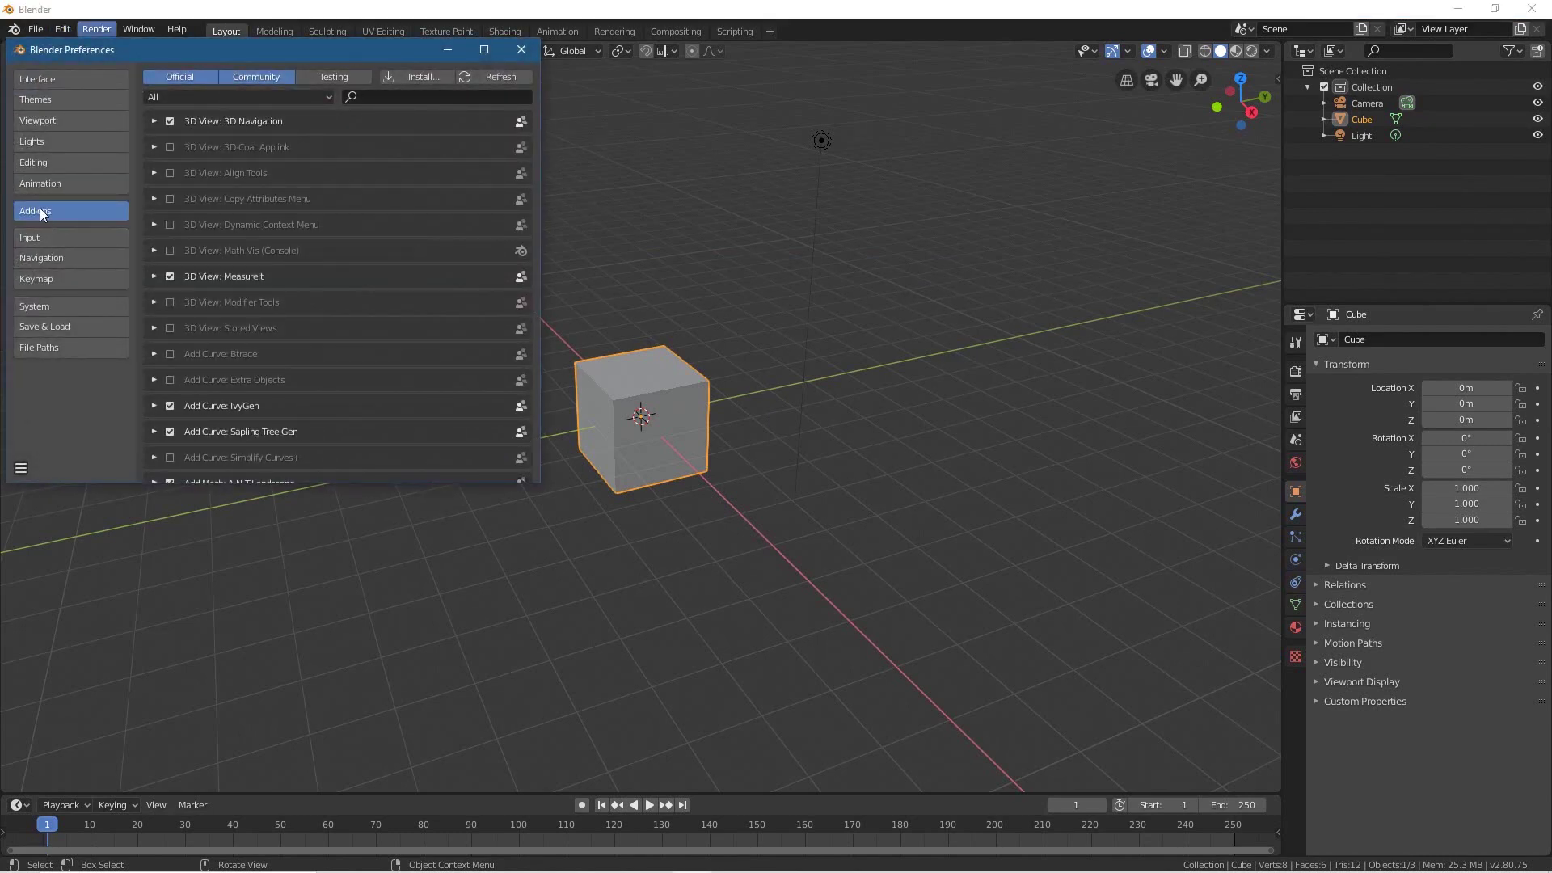
click(417, 81)
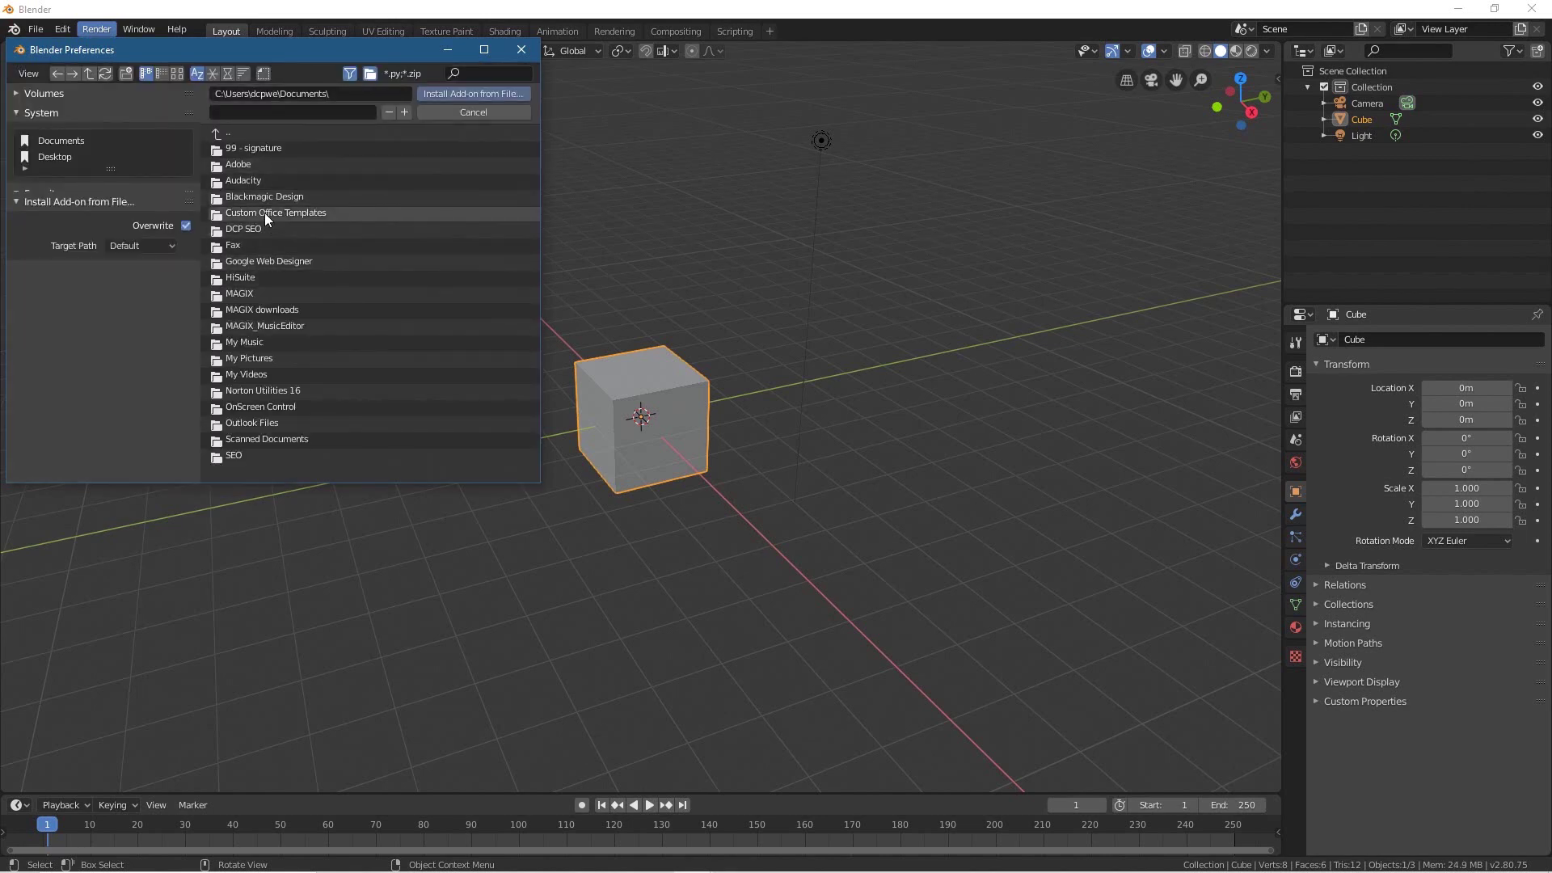
click(52, 158)
click(287, 231)
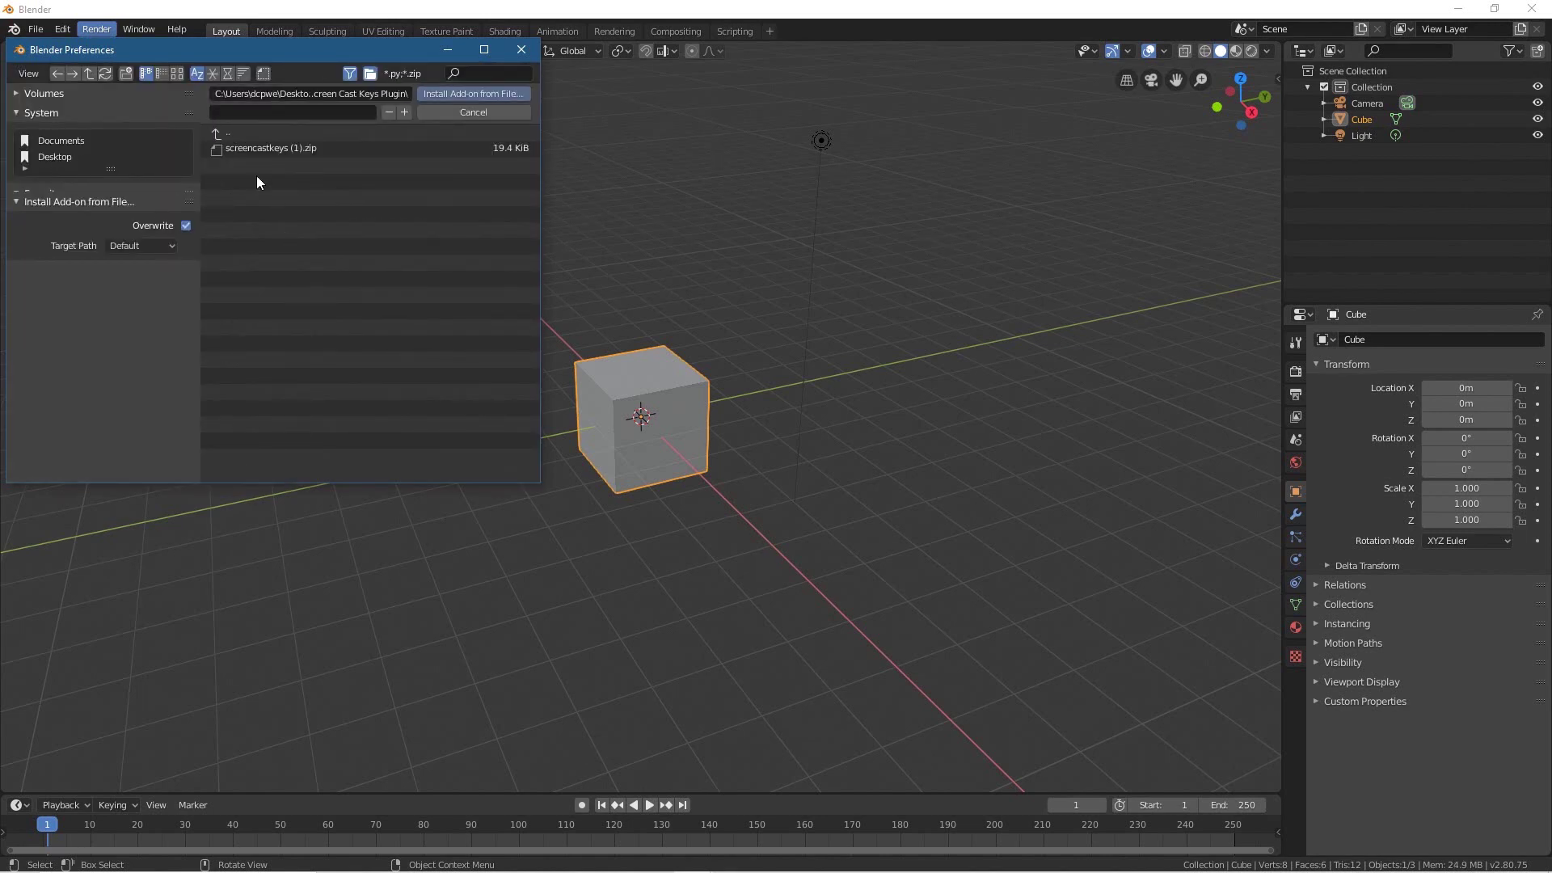
click(261, 148)
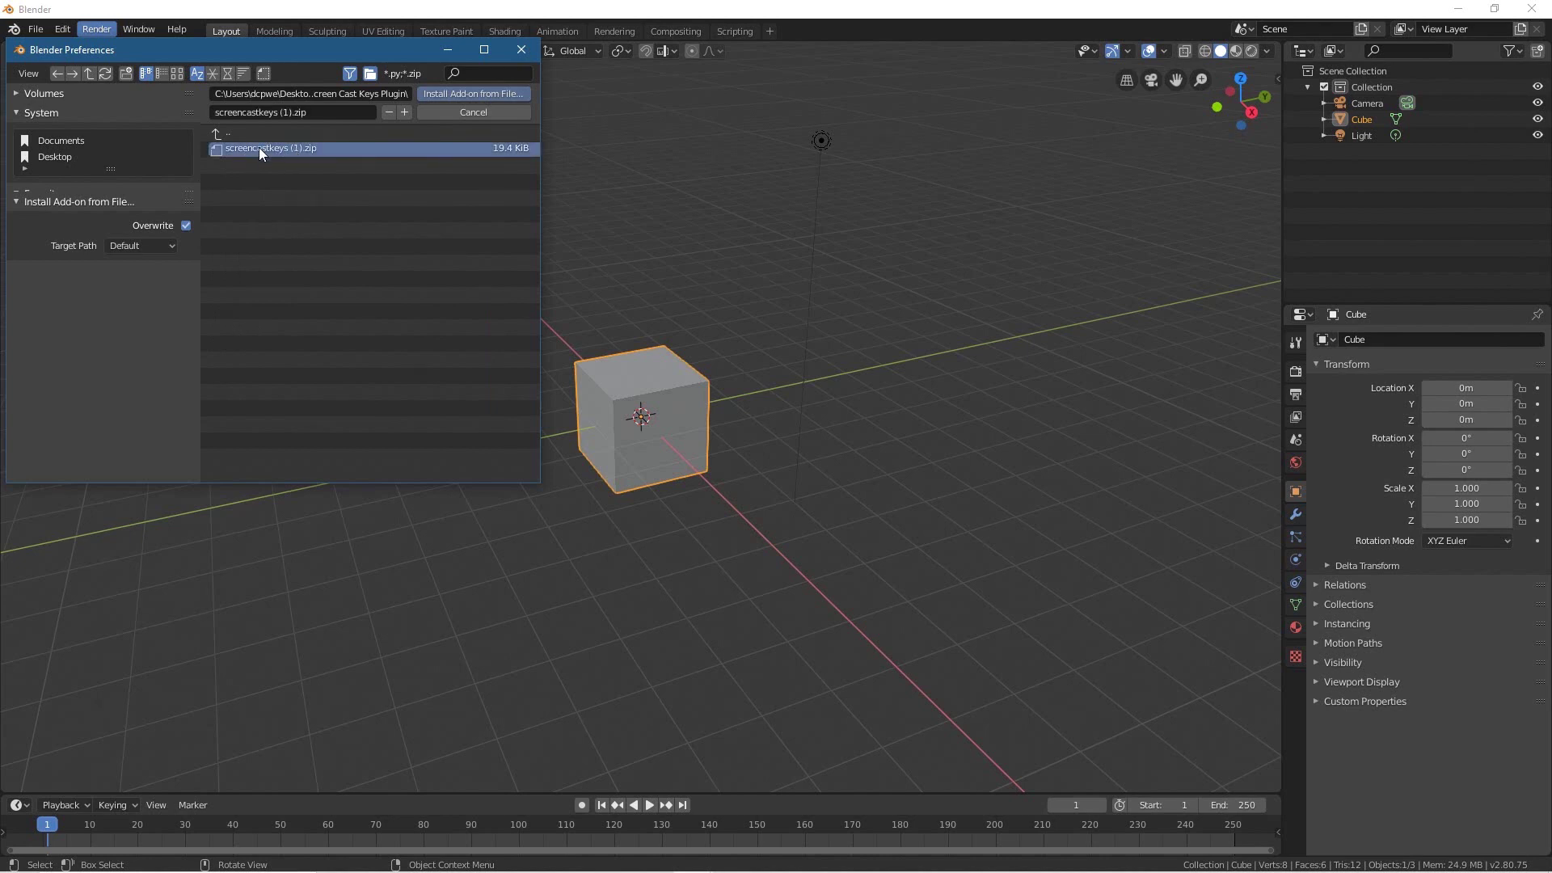
click(473, 95)
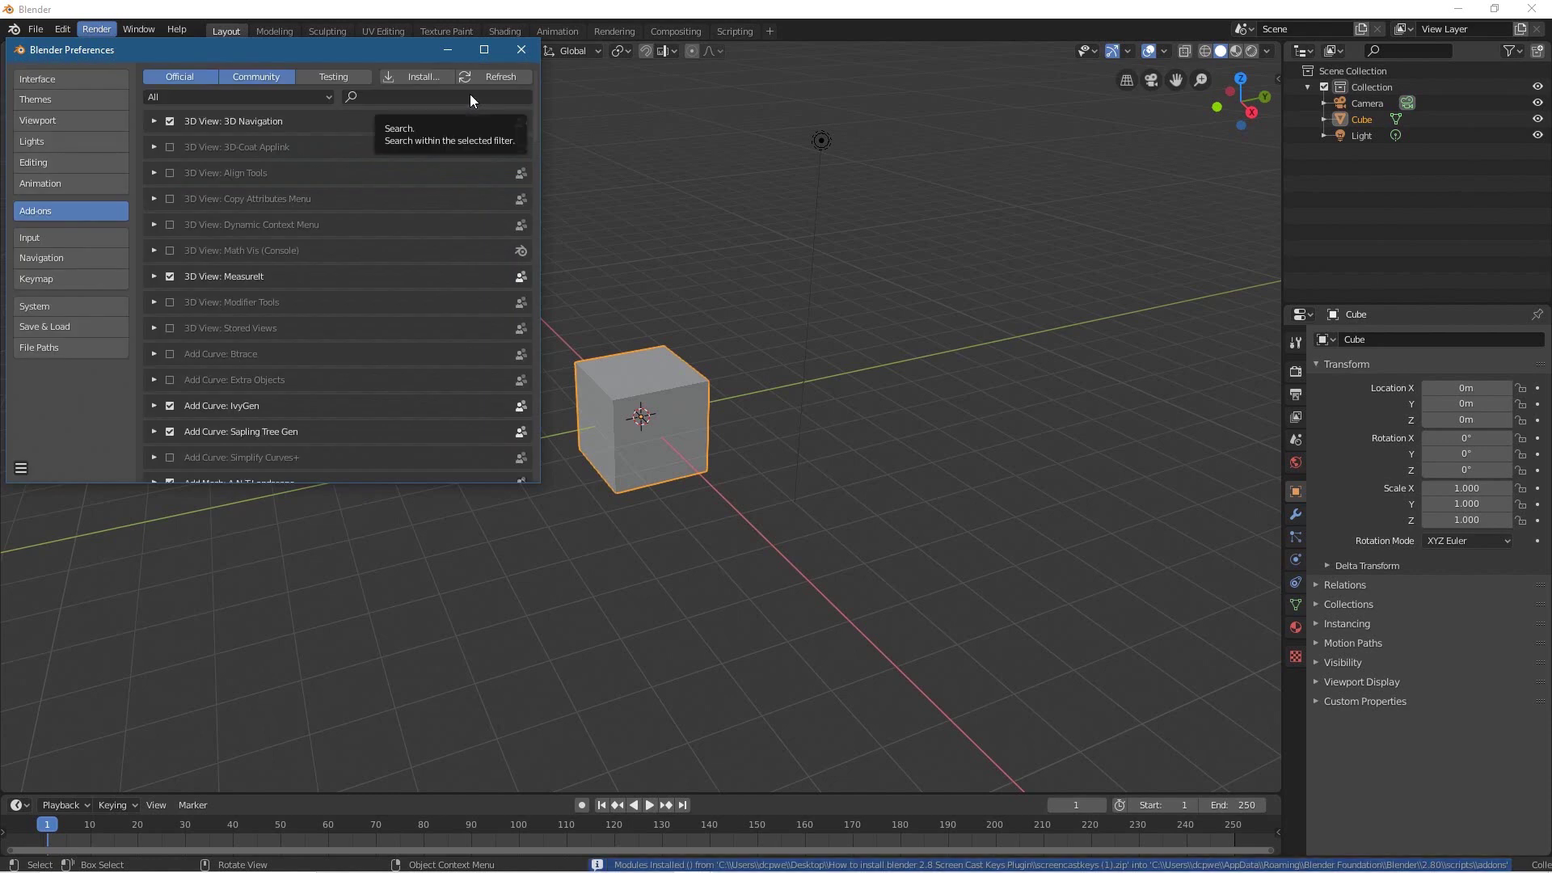
Filter the add-ons by "scre", enable System: Screencast Keys and look over its details.
click(412, 97)
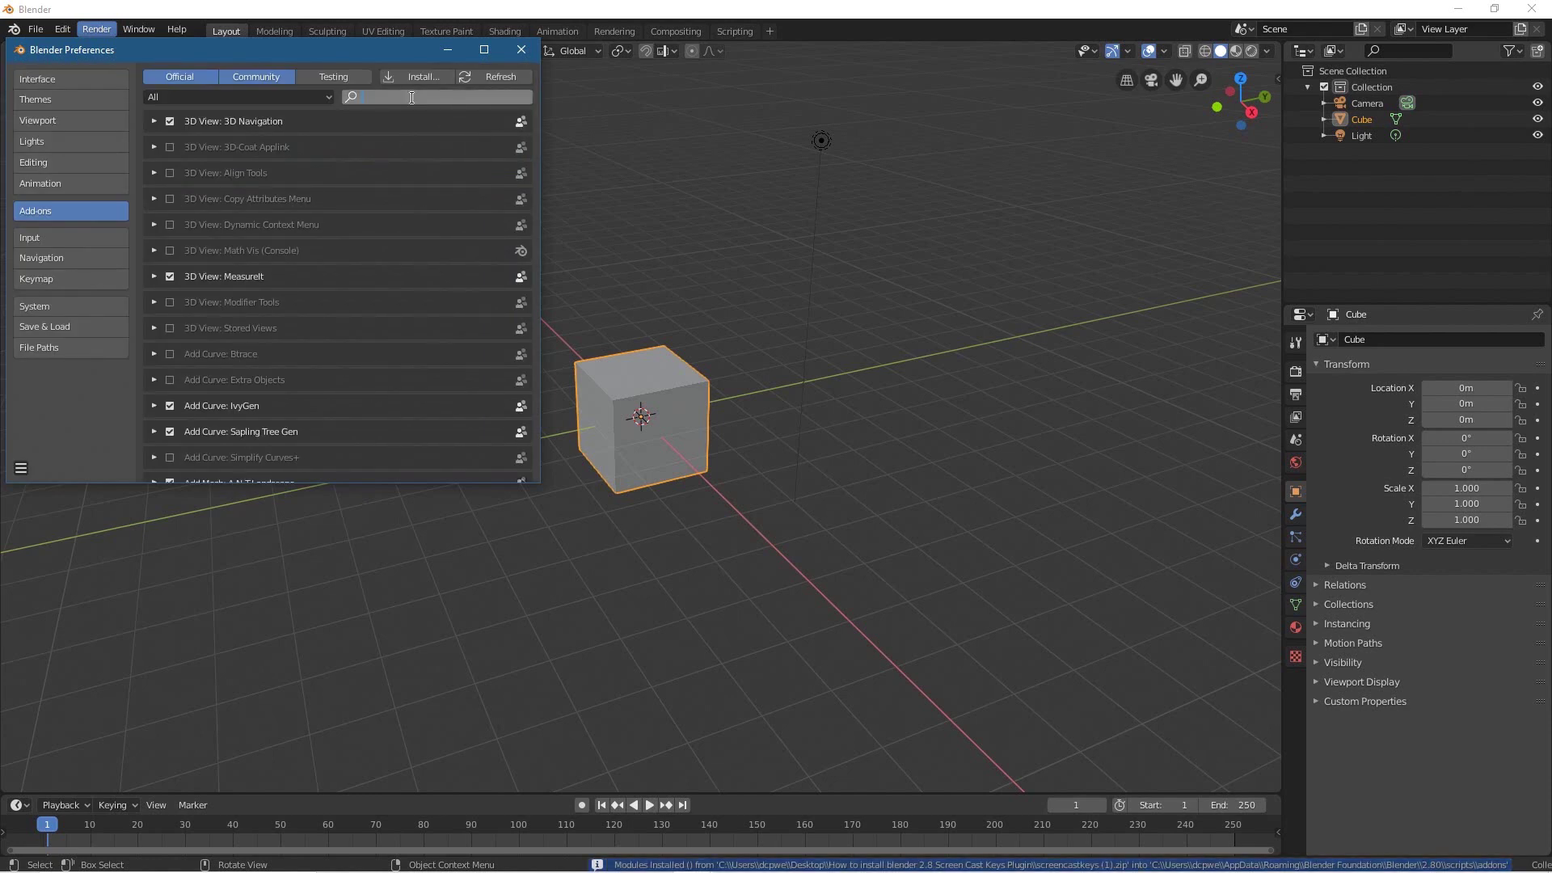
text(scr)
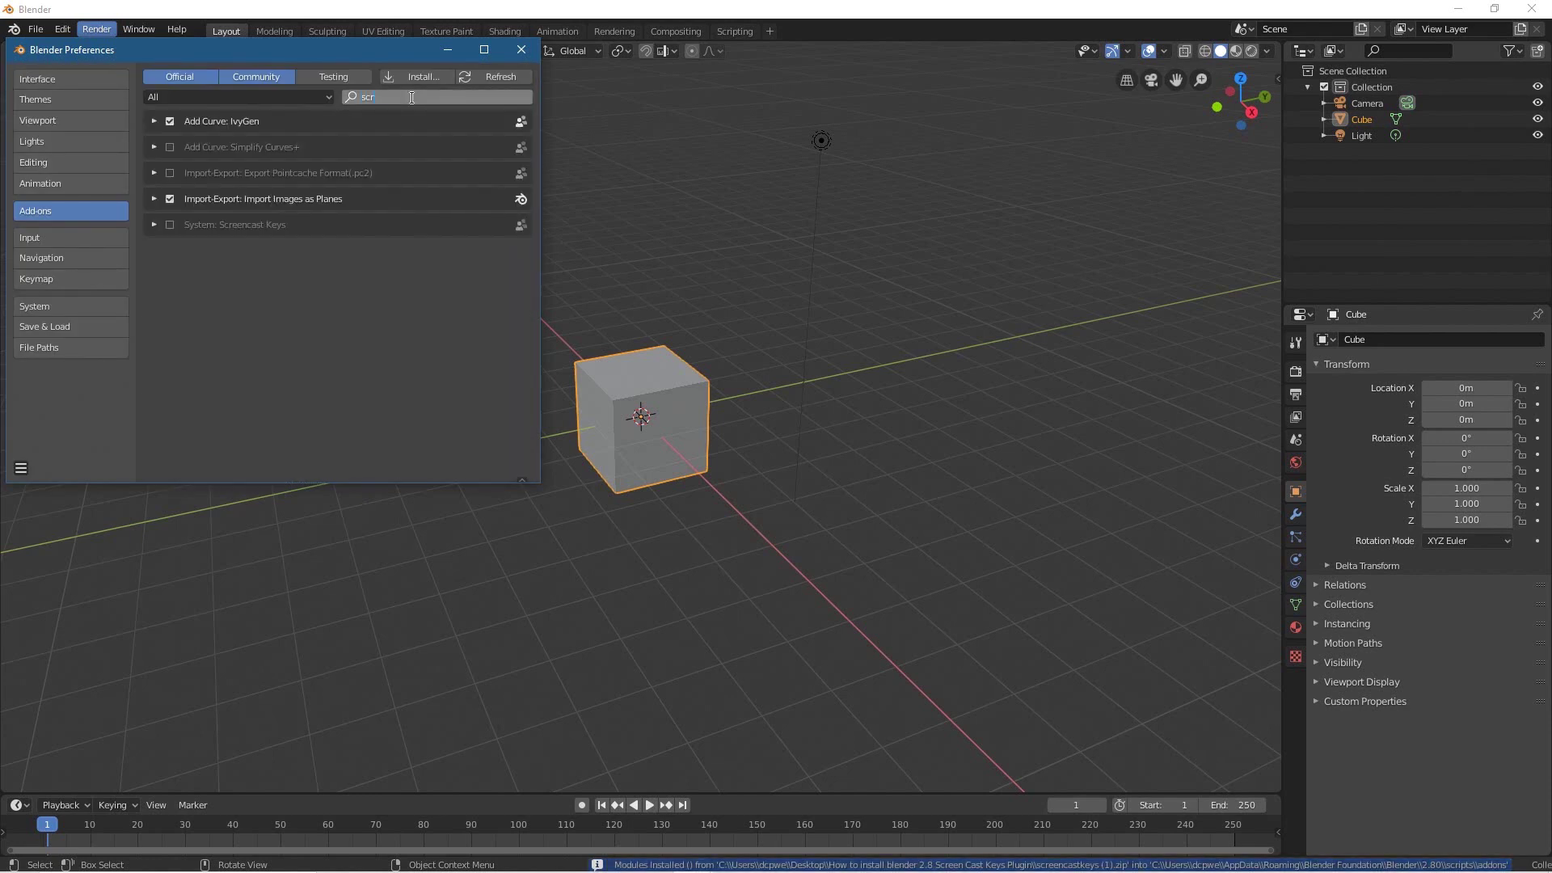
text(e)
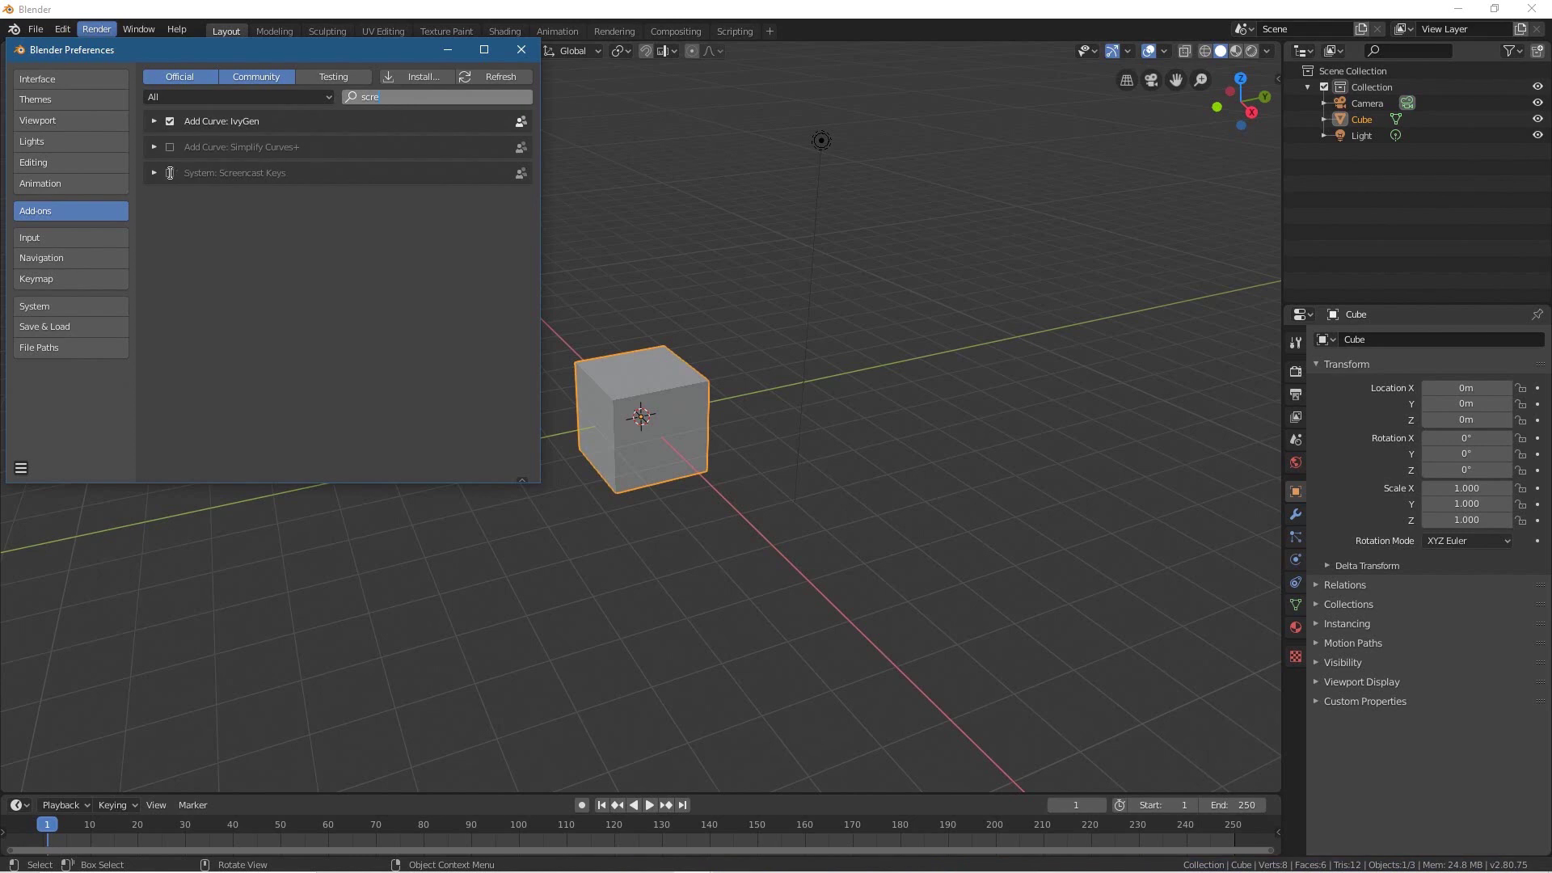
click(169, 173)
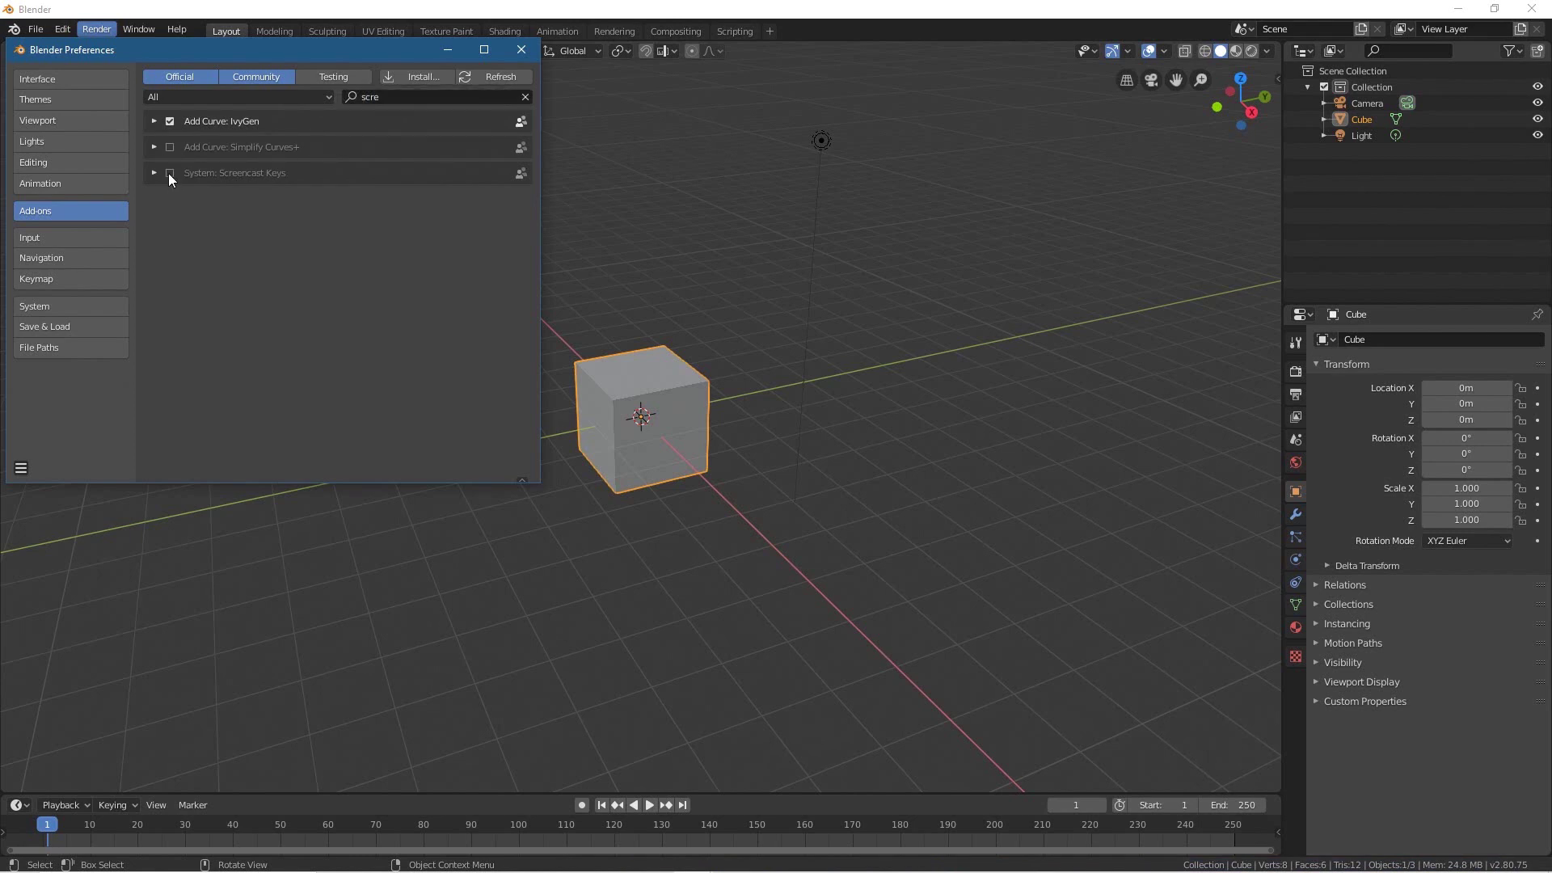
click(169, 173)
click(157, 175)
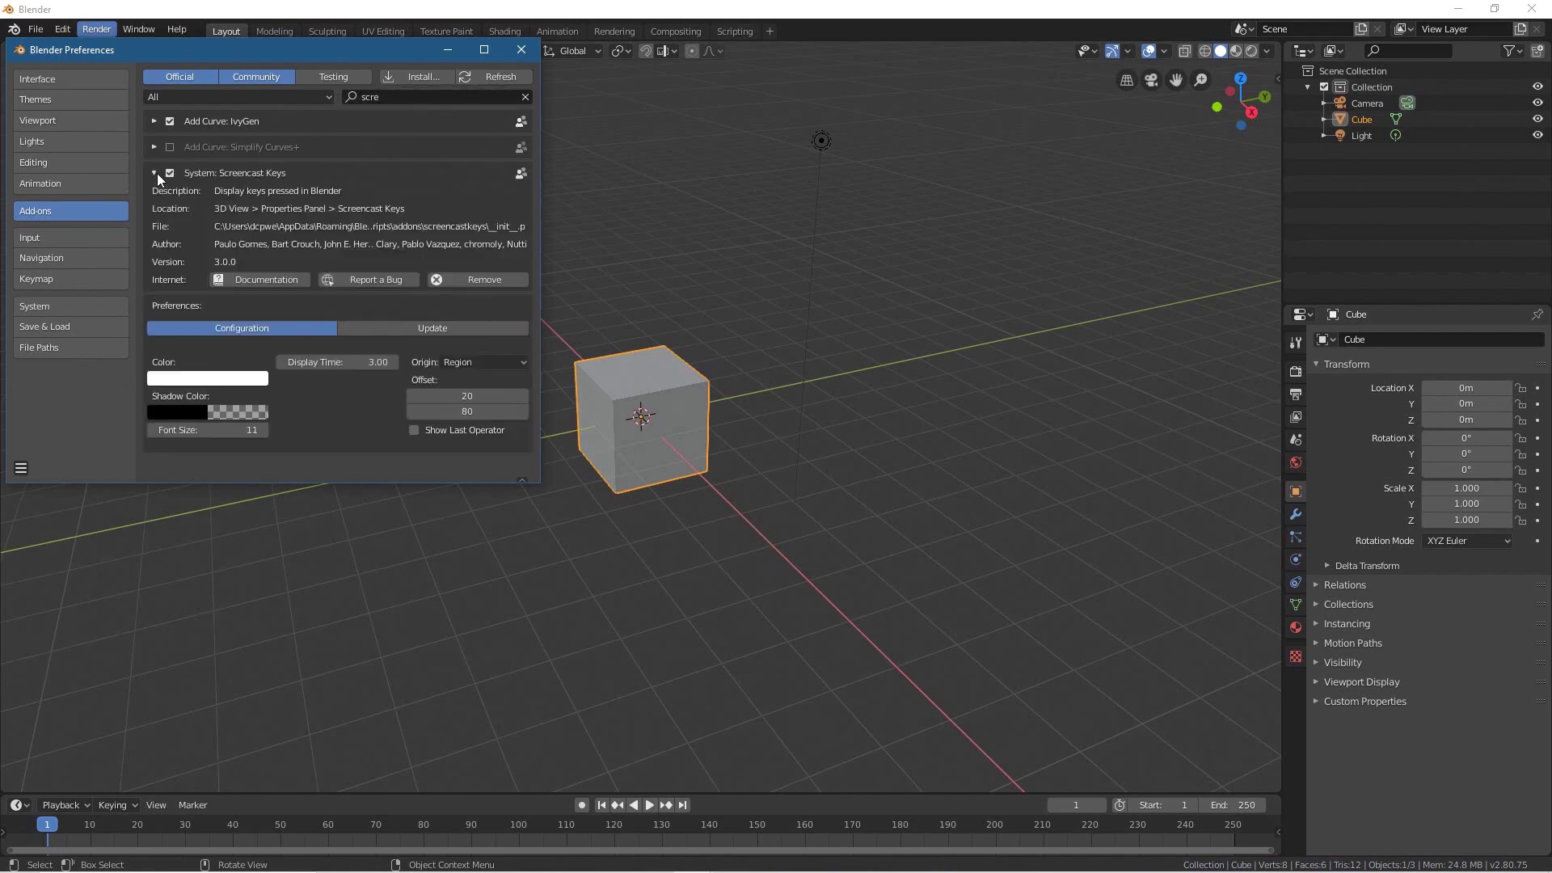
click(157, 175)
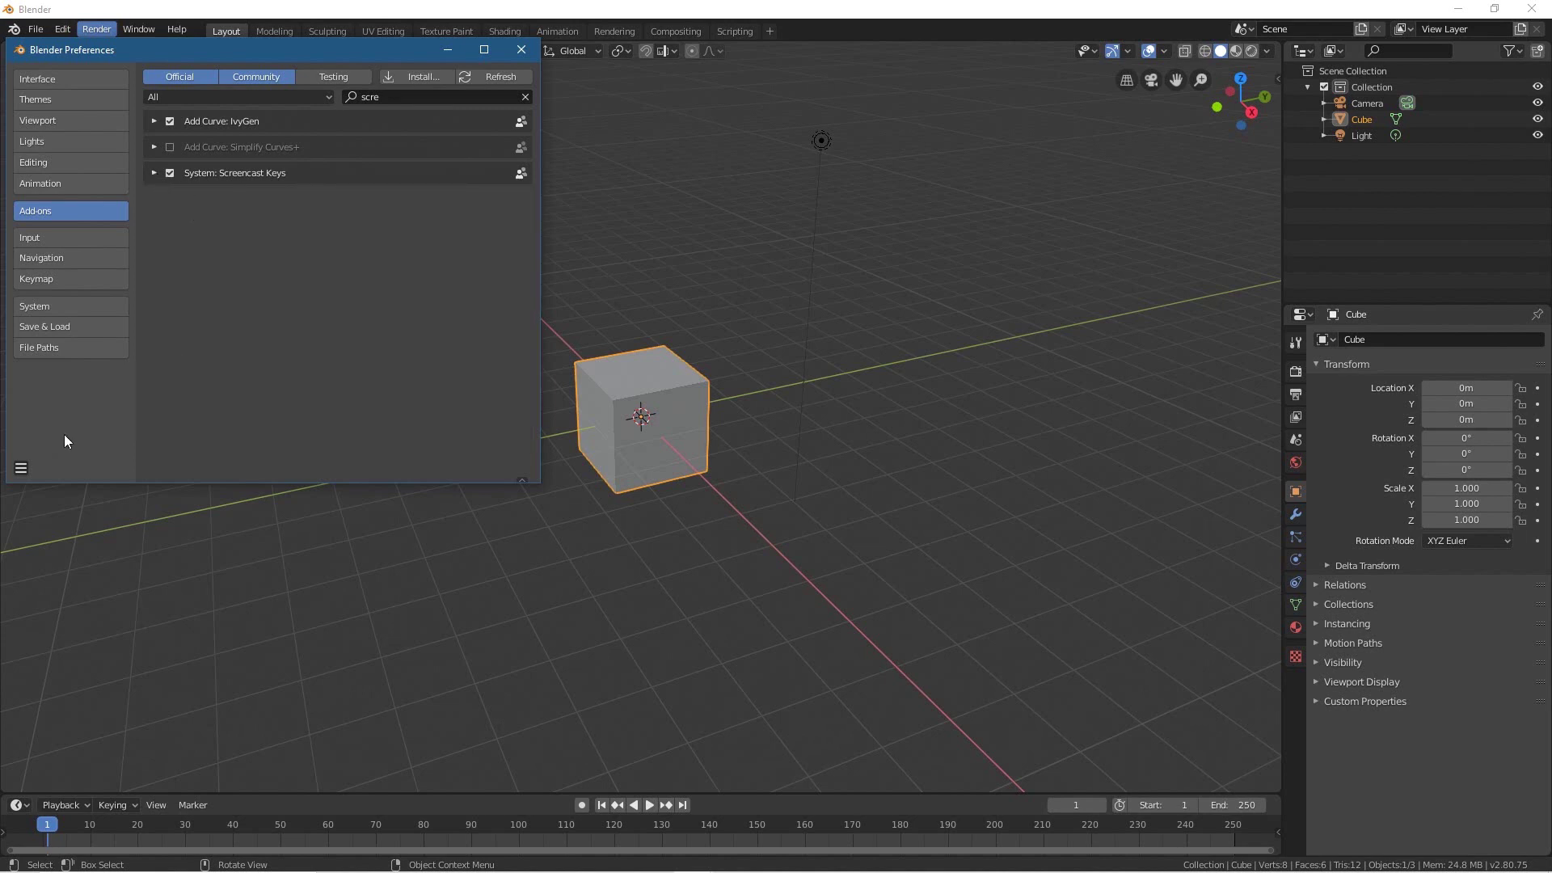
Save the preferences and close the preferences window.
click(21, 469)
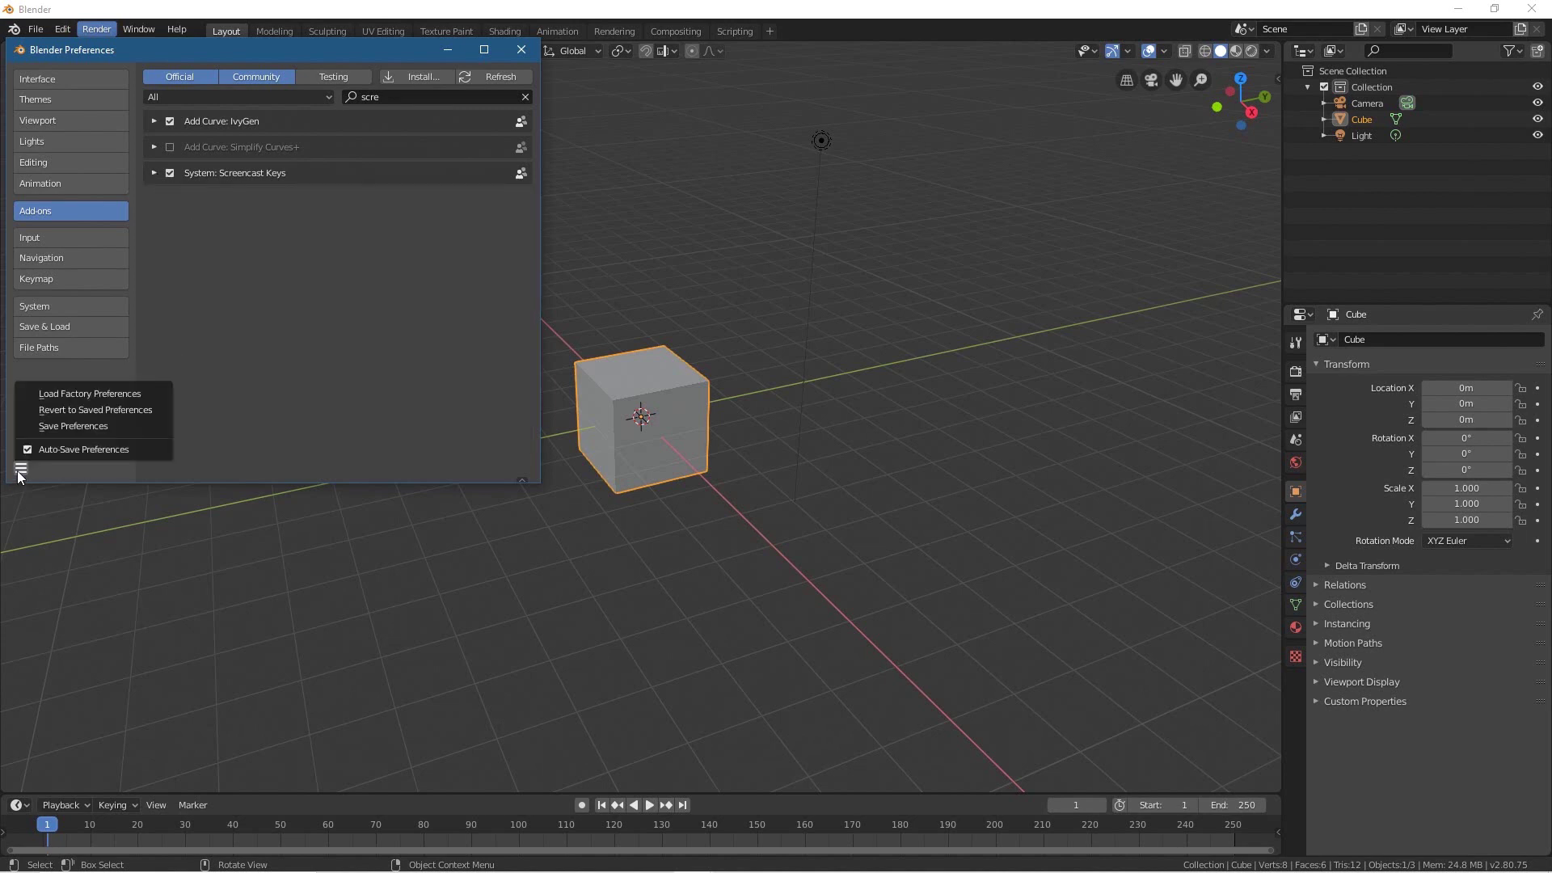
click(63, 426)
click(521, 49)
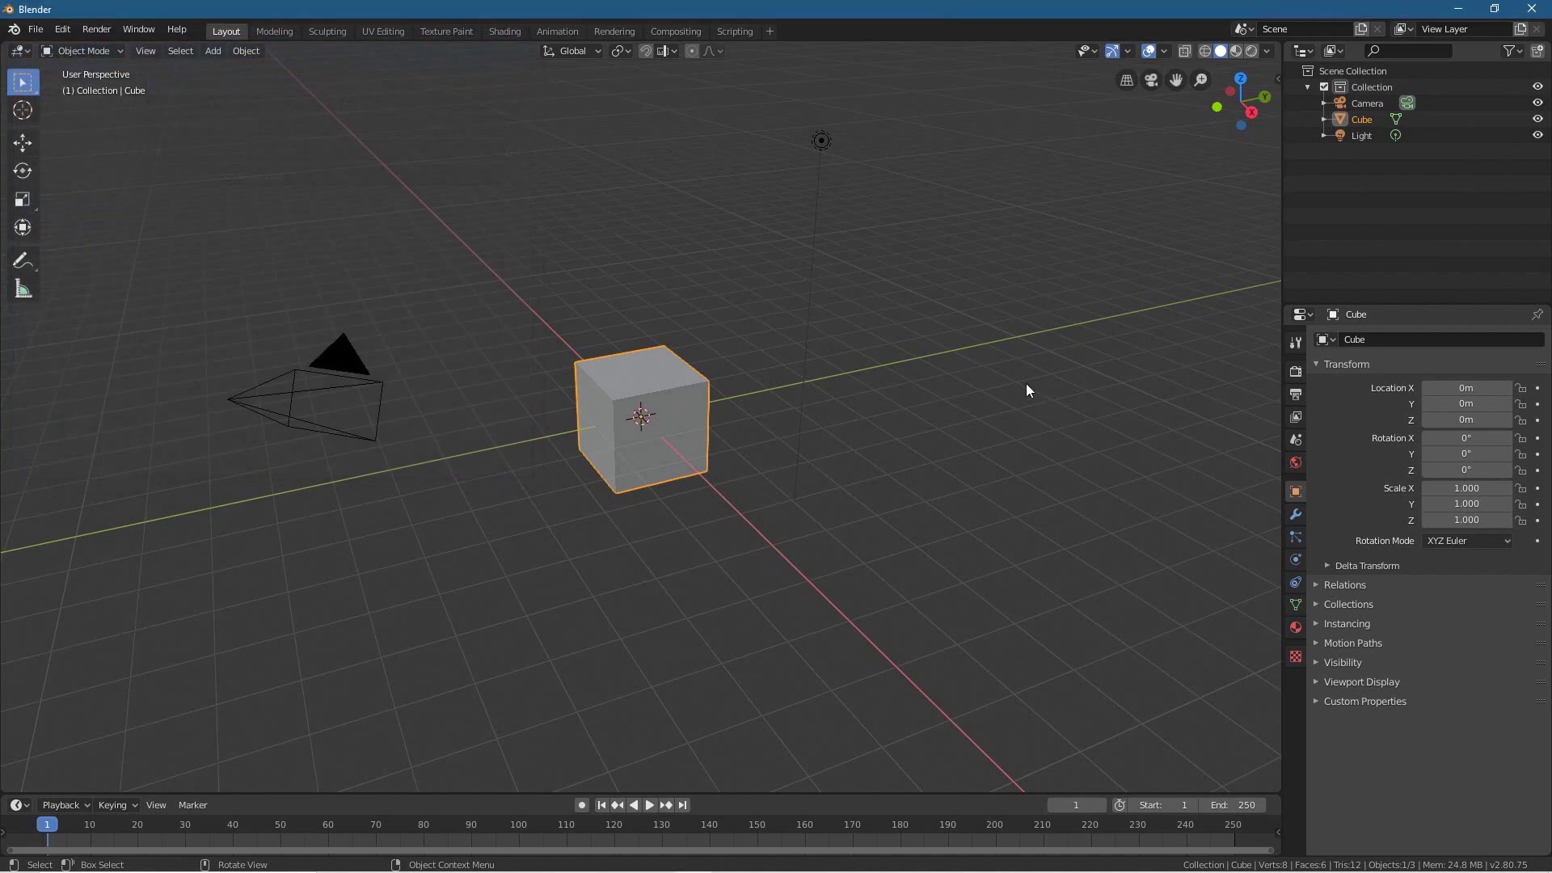
Deselect the cube, then turn on Screencast Keys with Last Operator in the 3D viewport's sidebar.
click(1005, 367)
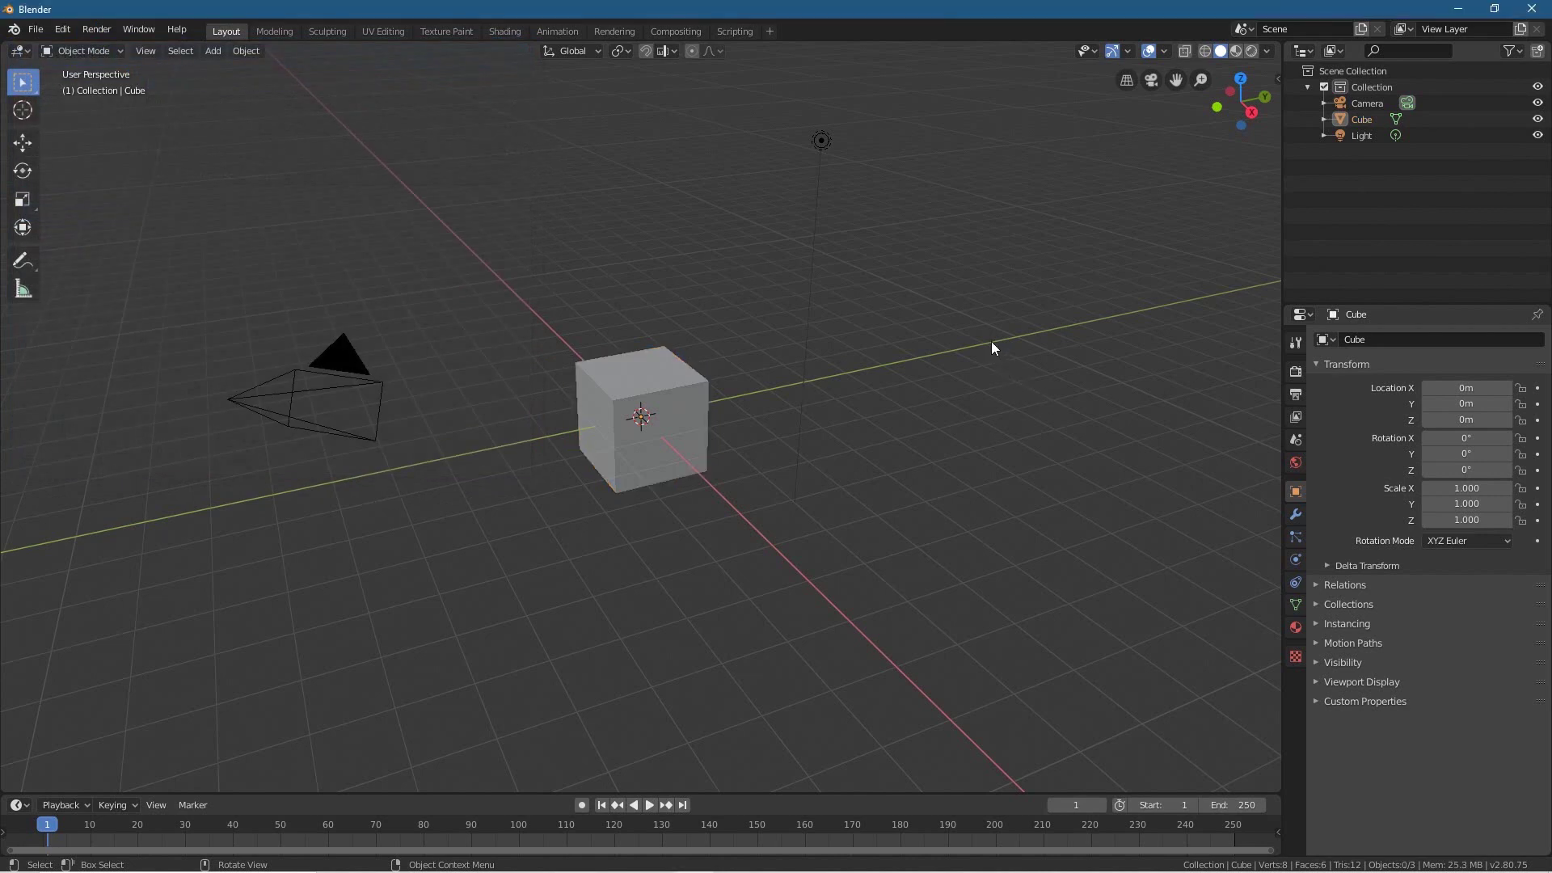
key(n)
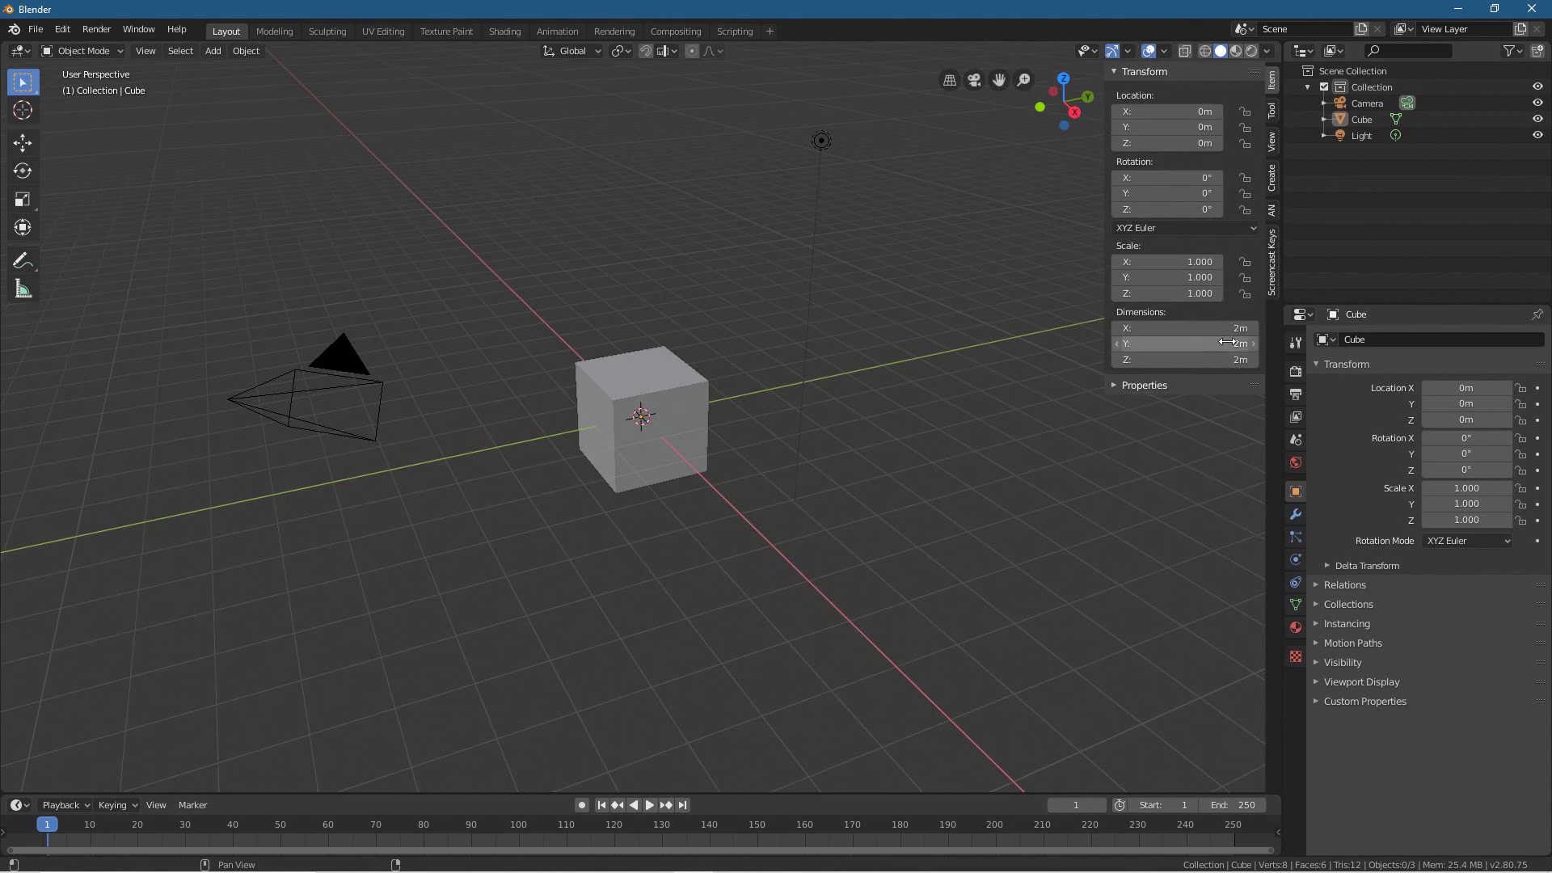
click(1273, 262)
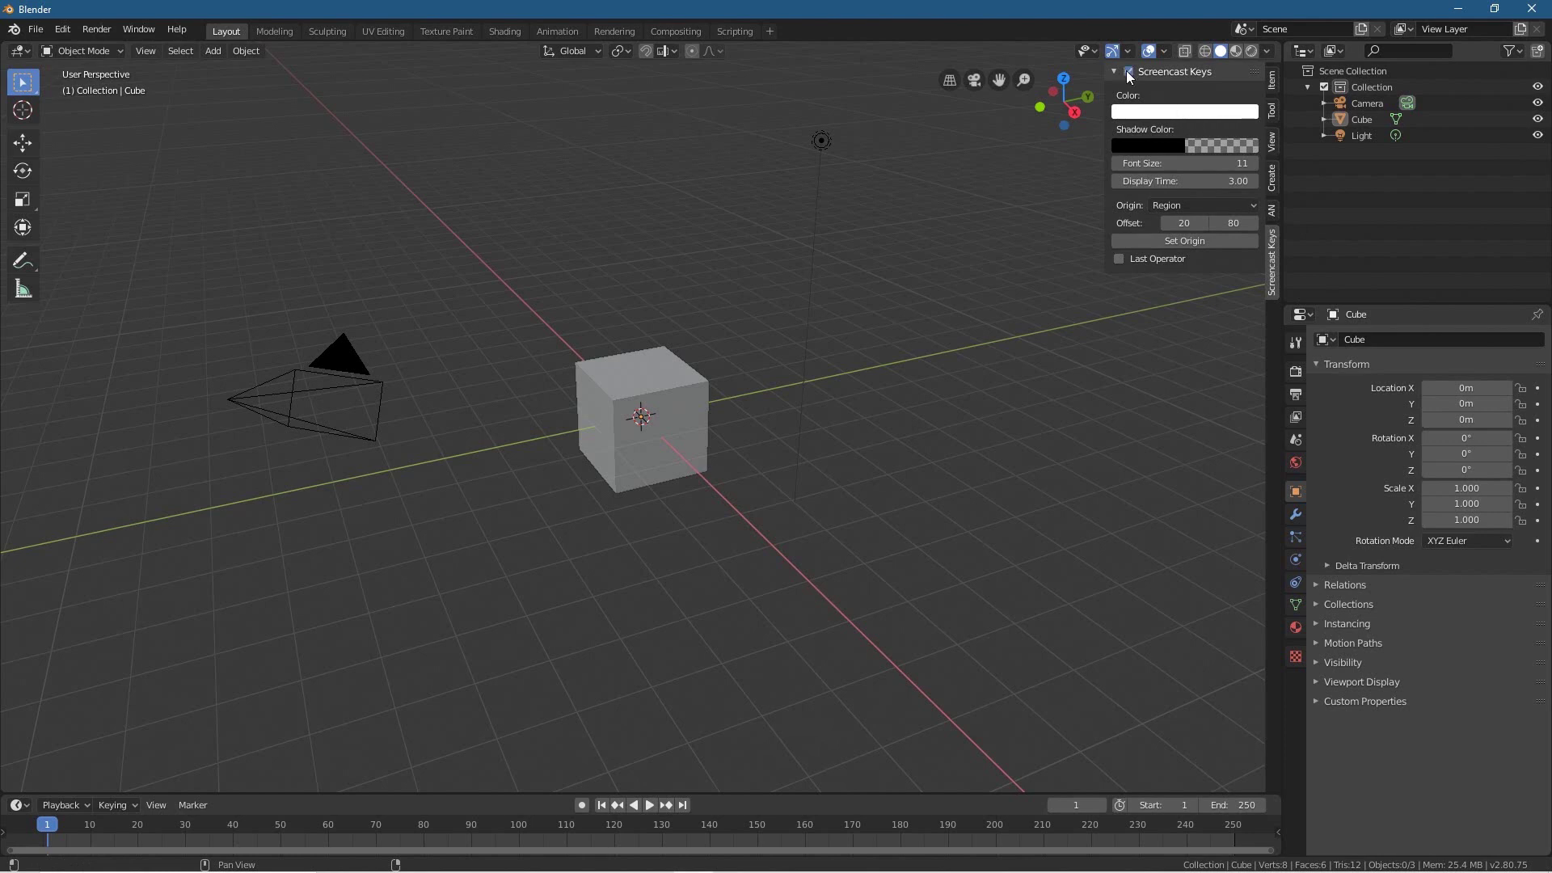
click(1121, 260)
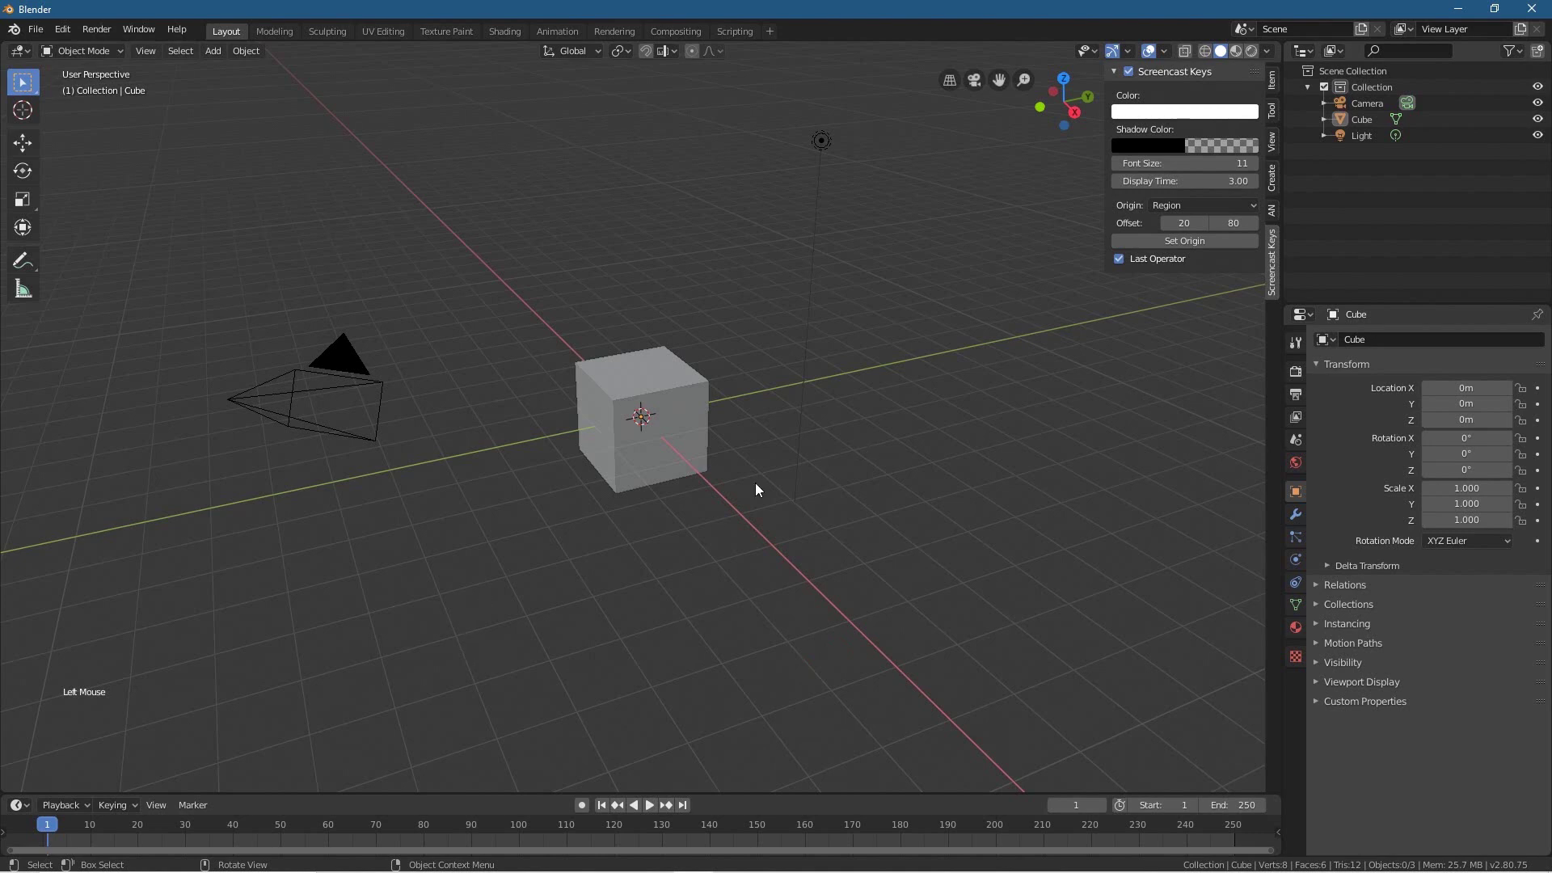
Test the on-screen key display by orbiting and zooming the viewport and calling up the Add menu without adding anything.
mouse_move(518, 607)
middle_down()
mouse_move(603, 586)
mouse_move(499, 584)
middle_up()
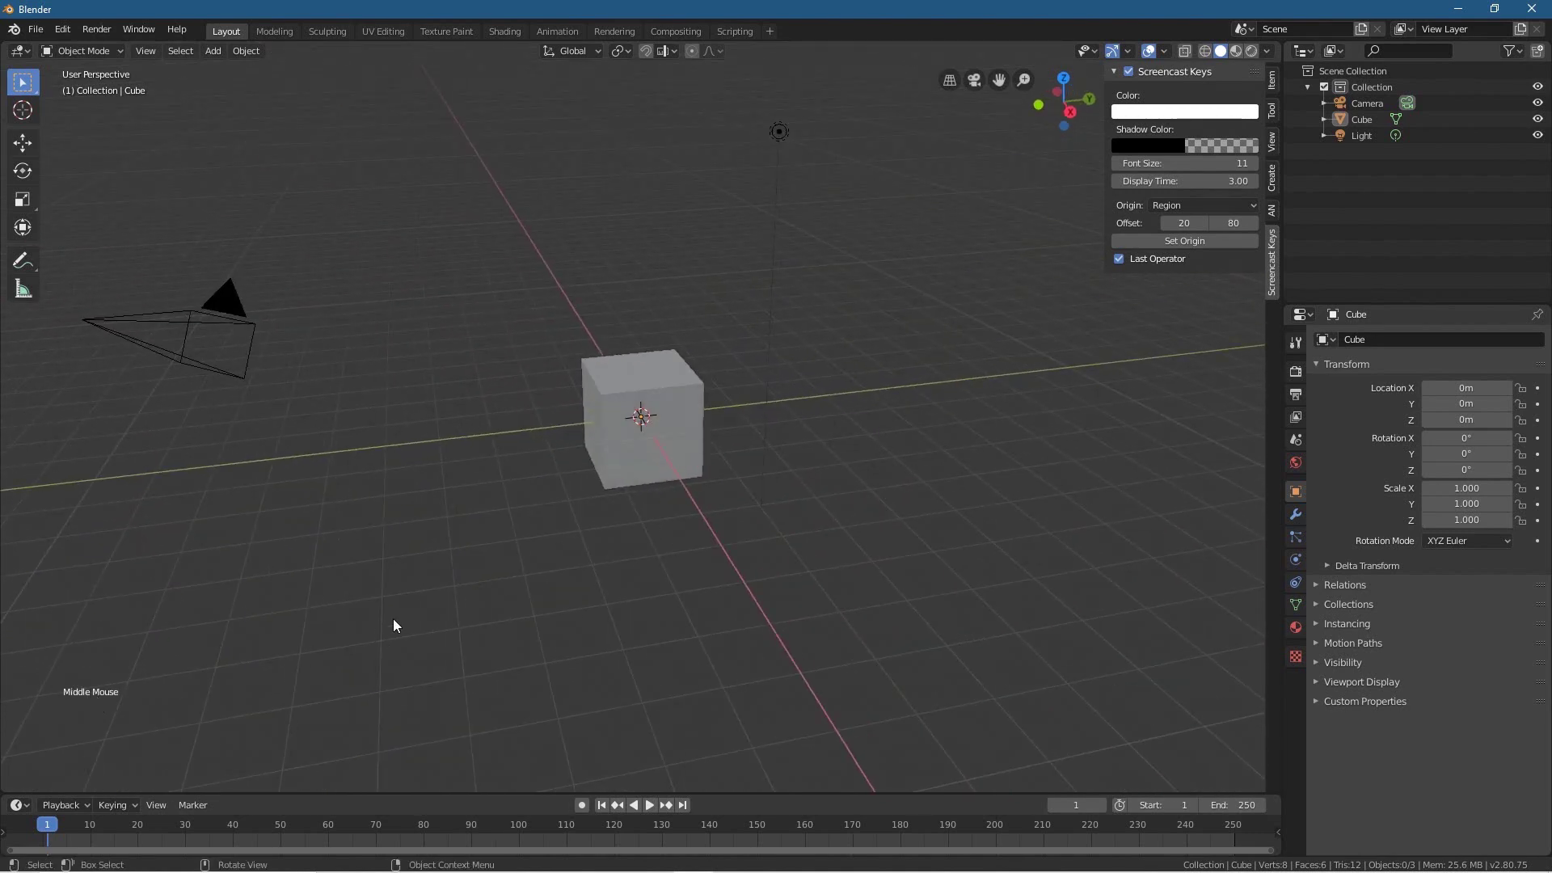
scroll(399, 610, up, 5)
scroll(398, 611, down, 5)
scroll(399, 610, up, 5)
scroll(269, 639, down, 4)
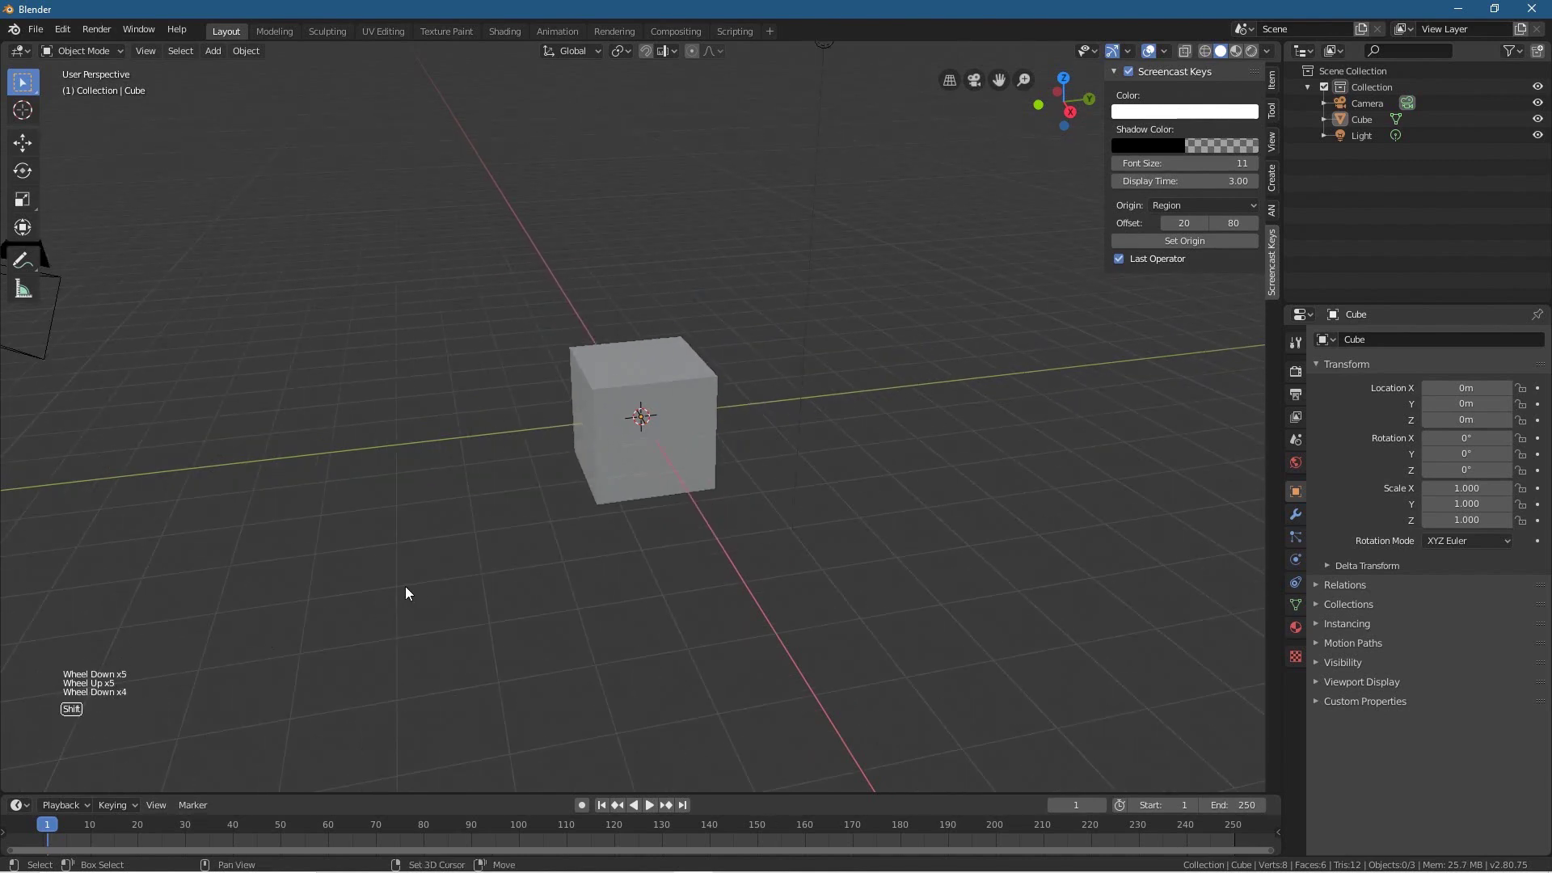
key(shift+a)
key(Escape)
key(shift+a)
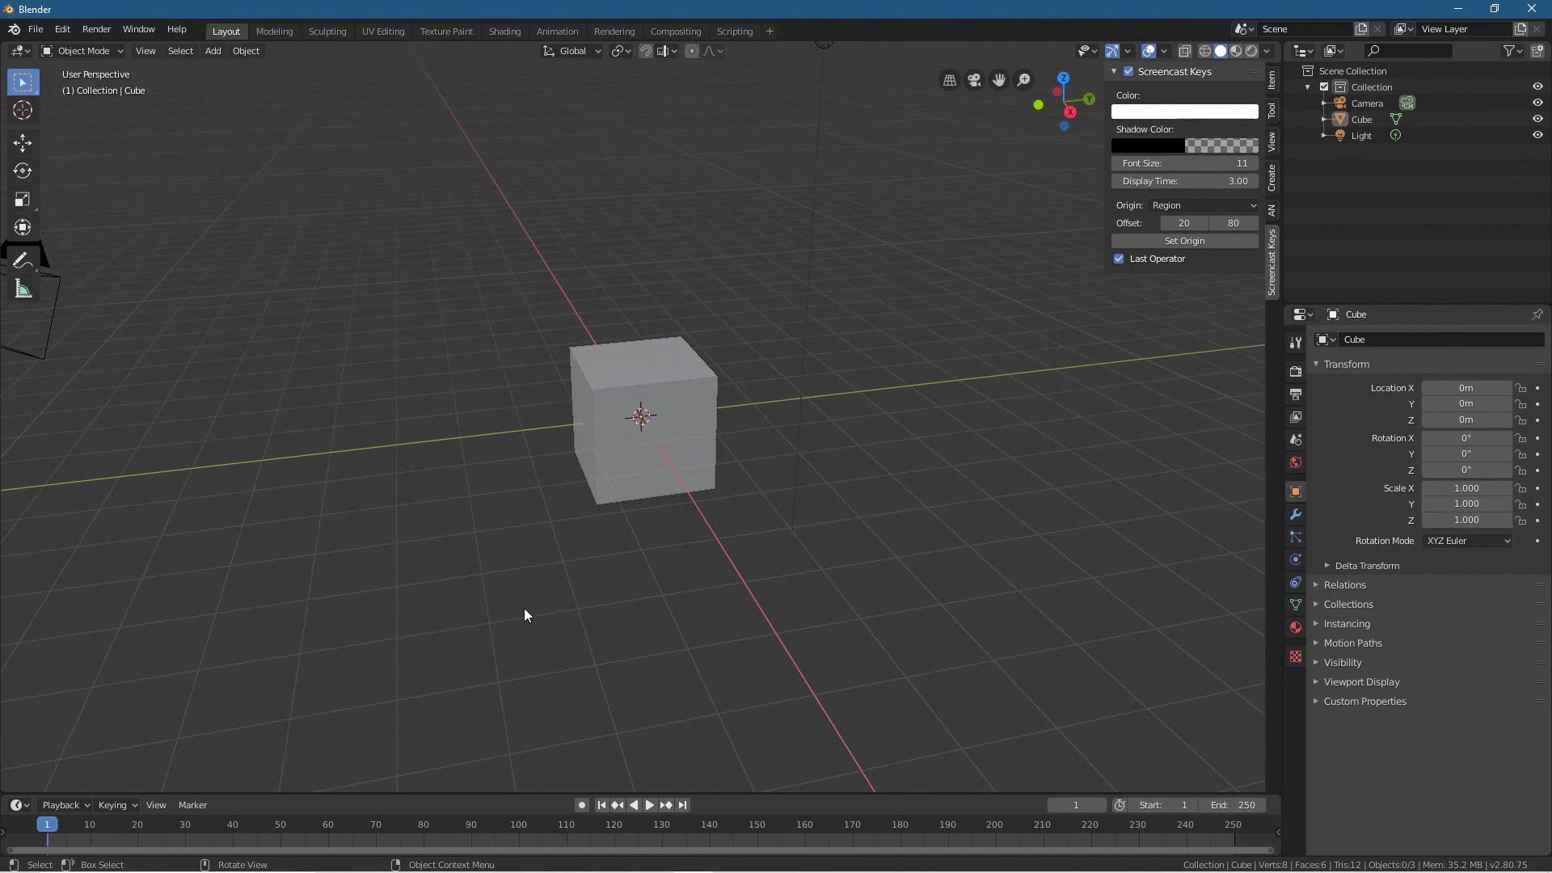
middle_drag(647, 409, 1022, 298)
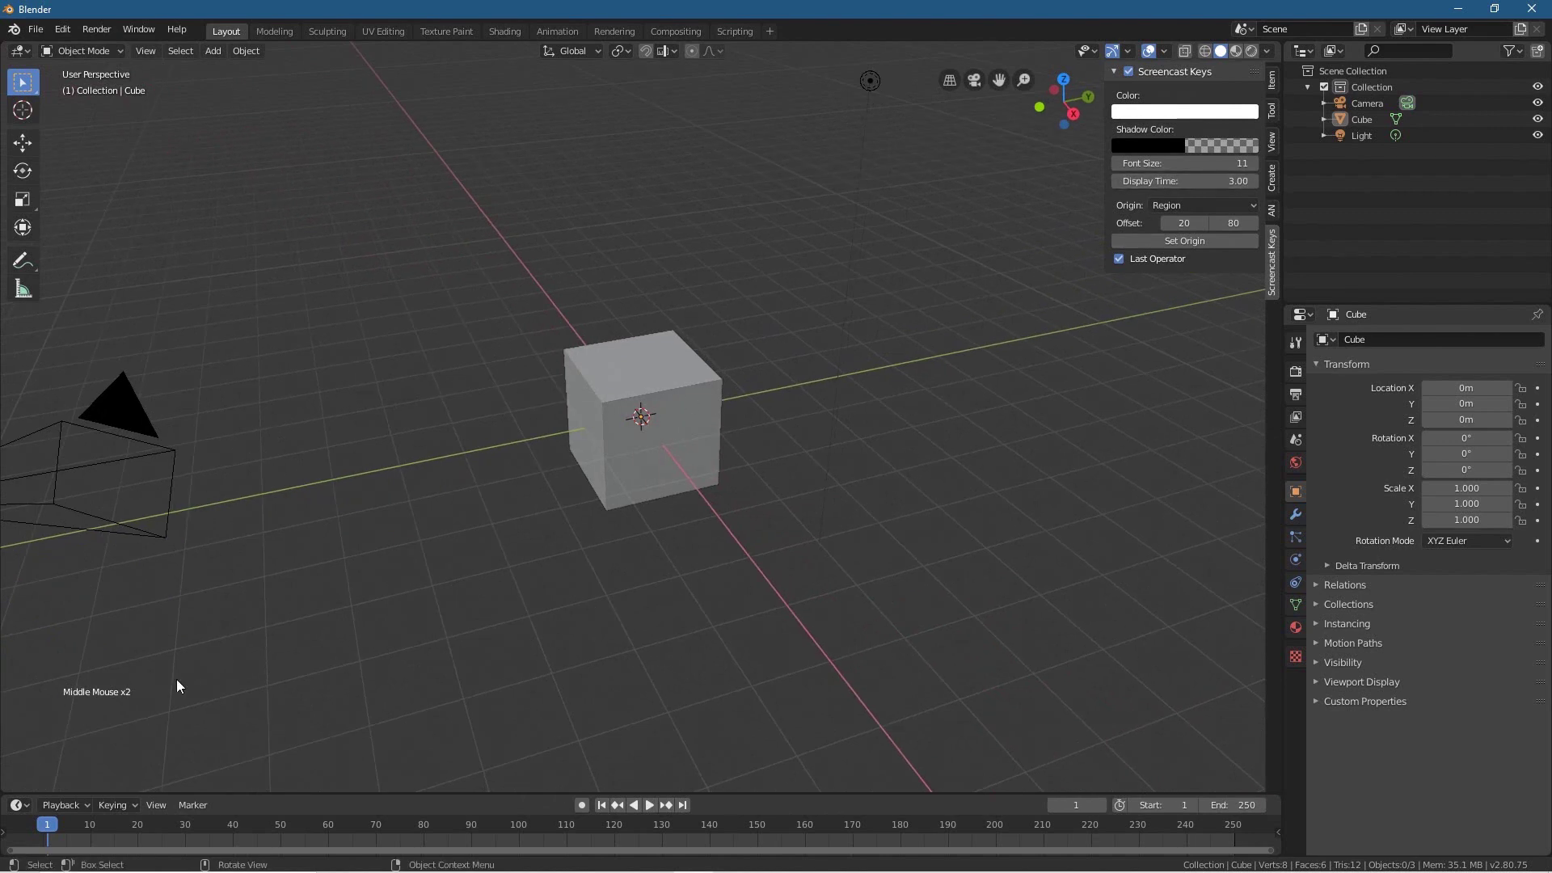
Set the Screencast Keys font size to 28 and its text color to bright green.
mouse_move(1184, 162)
mouse_down()
mouse_move(1228, 162)
mouse_move(1209, 163)
mouse_up()
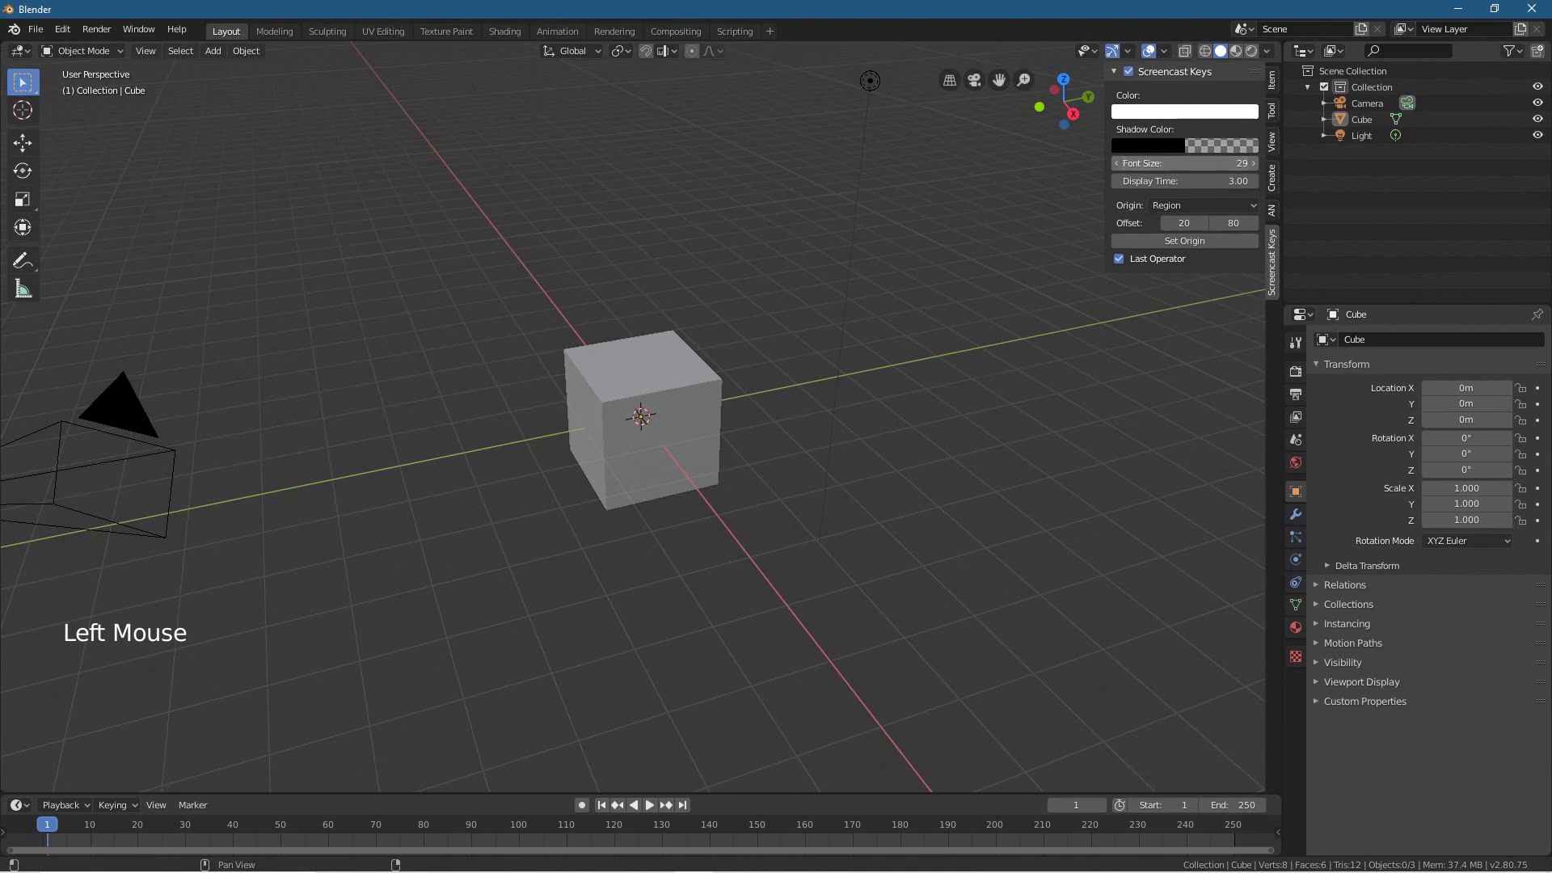
click(1164, 111)
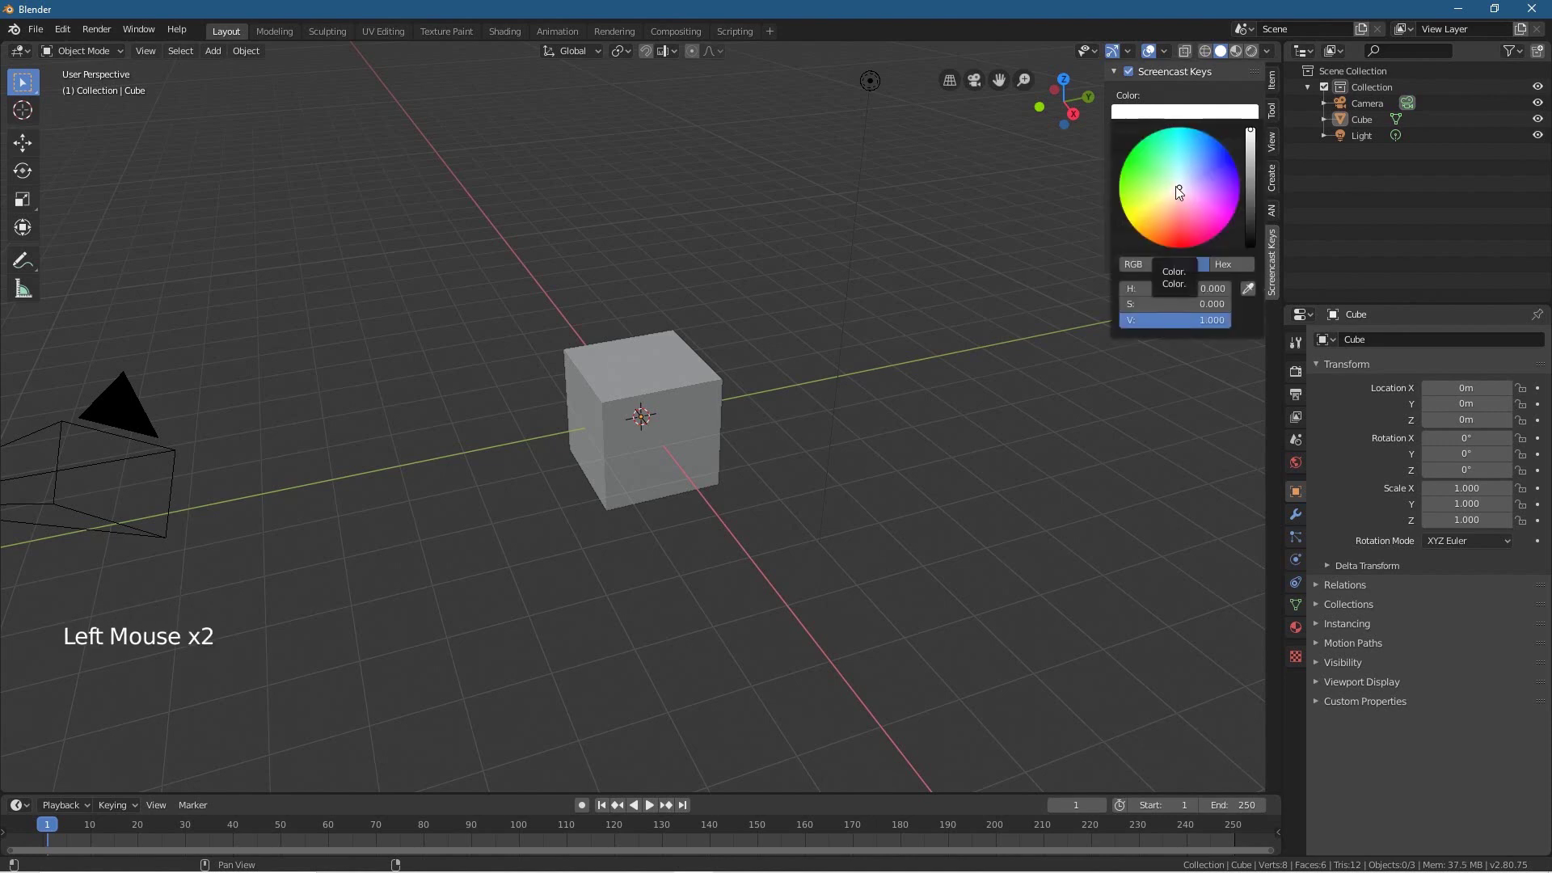
drag(1179, 192, 1122, 165)
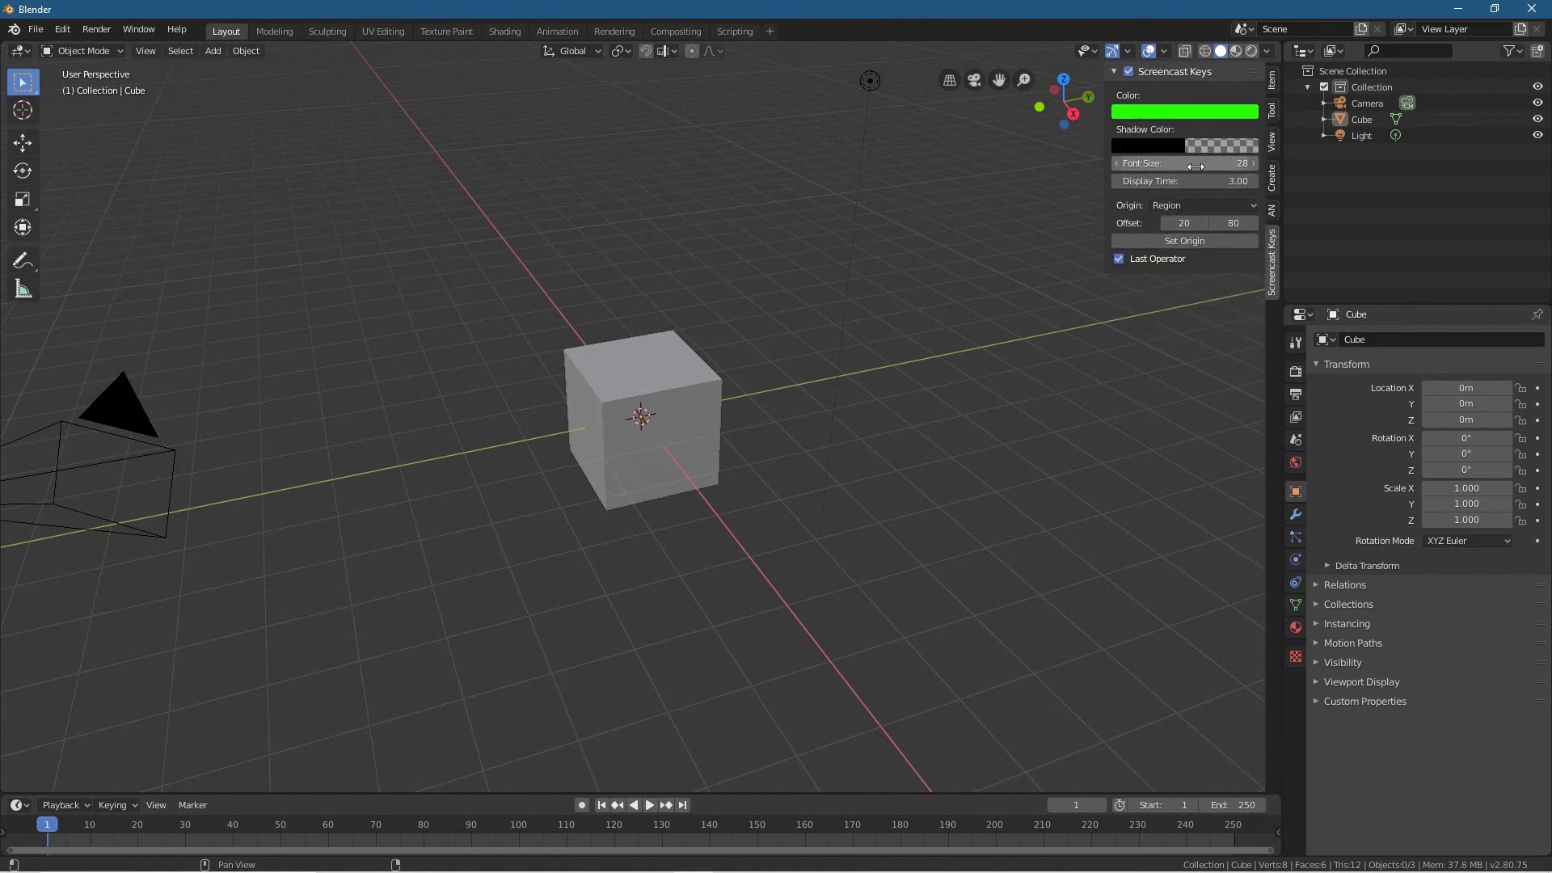
Examine the Shadow Color picker and the other Screencast Keys display settings in the 3D viewport's sidebar.
click(1150, 154)
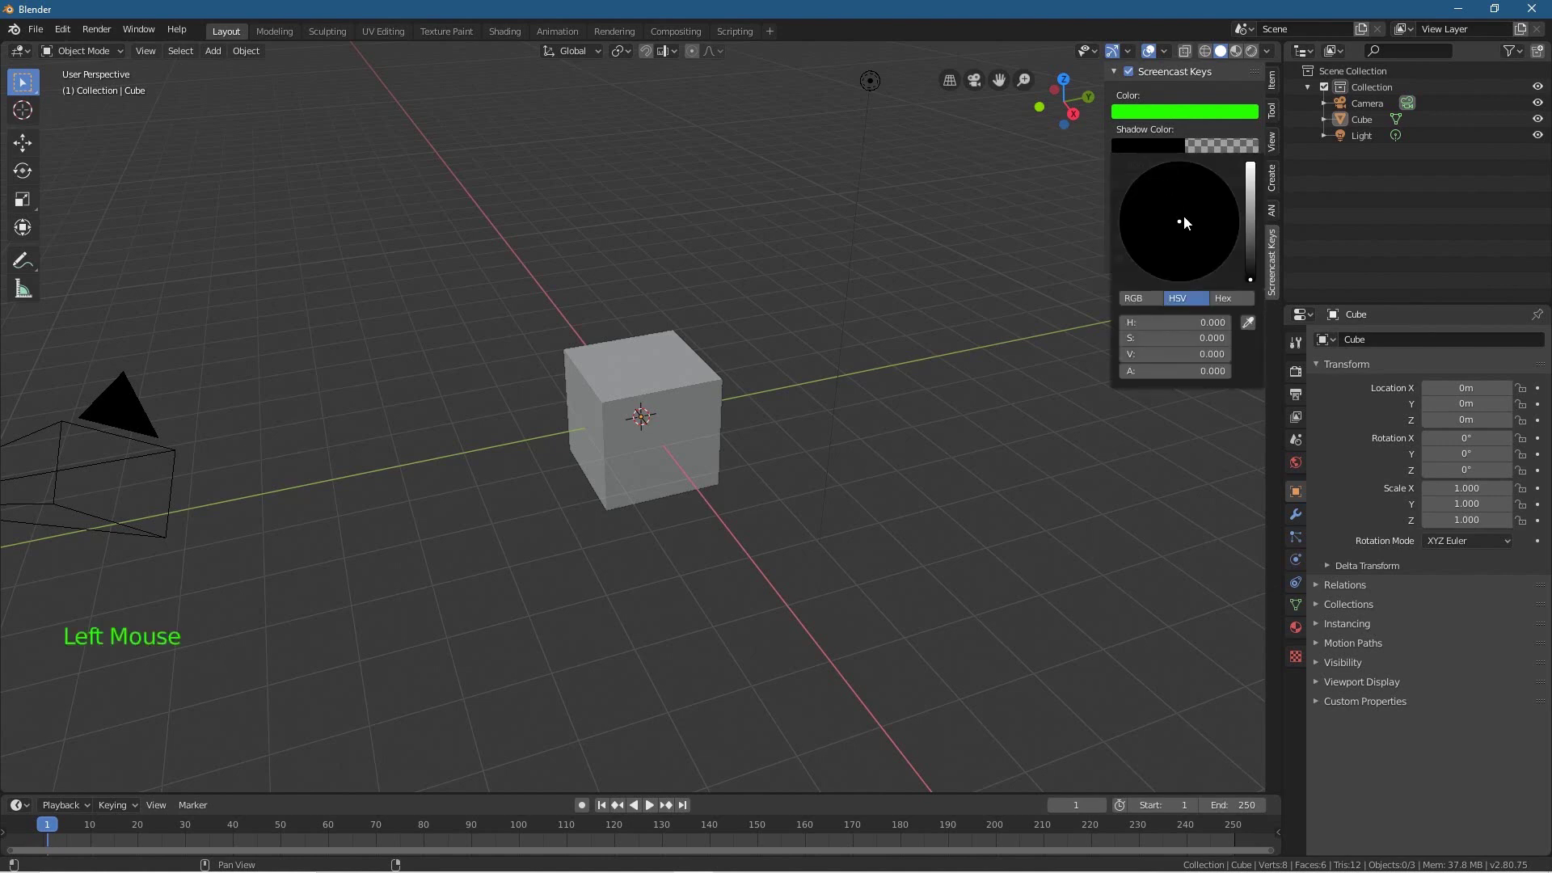
drag(1185, 223, 1181, 220)
click(1175, 149)
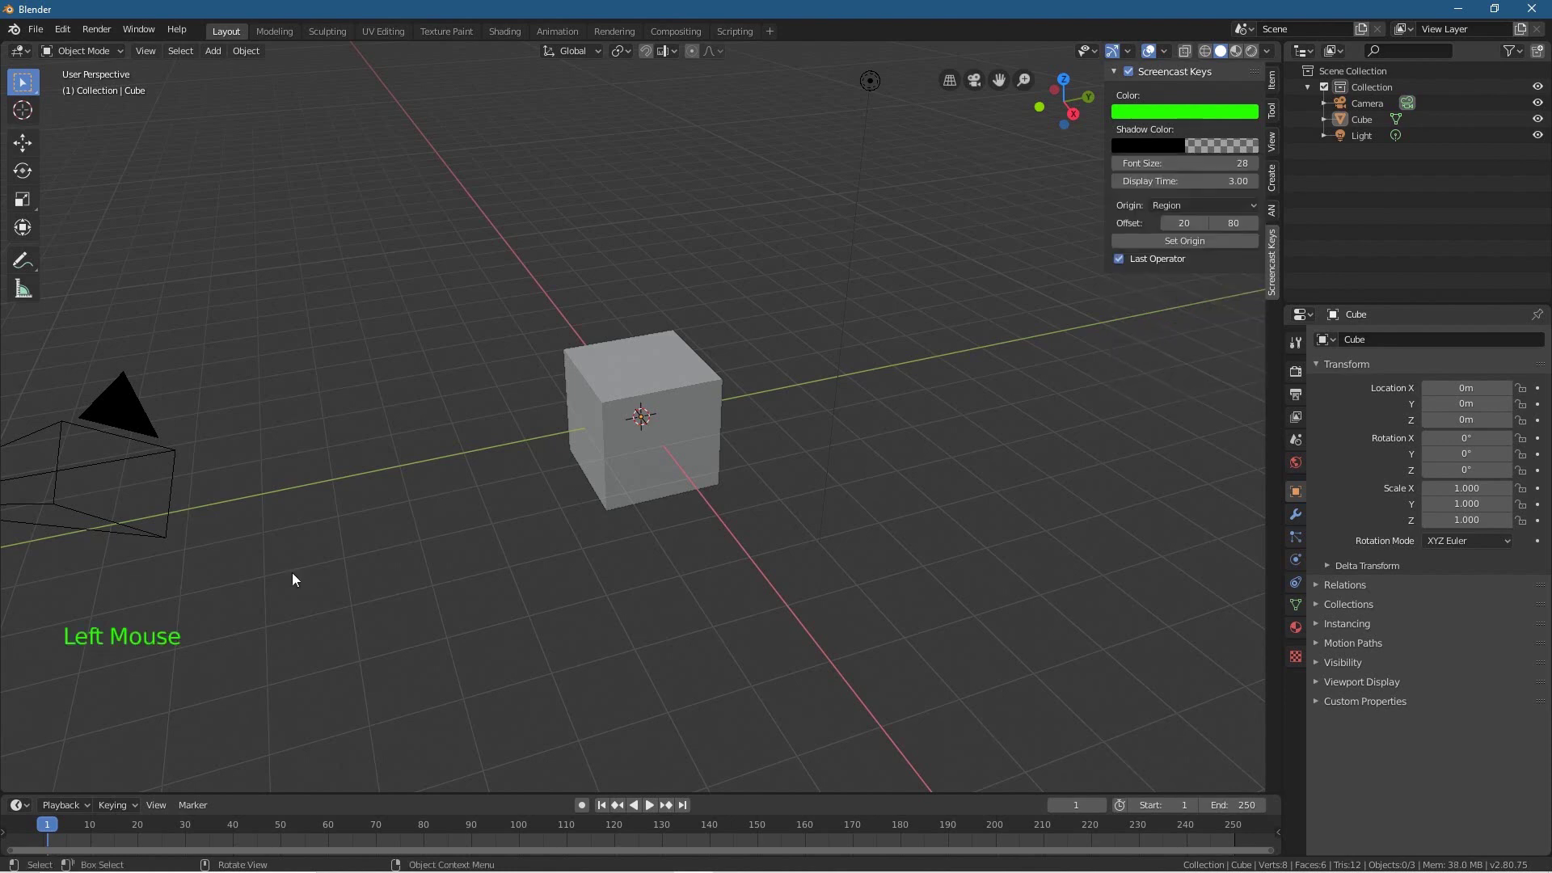
click(1201, 133)
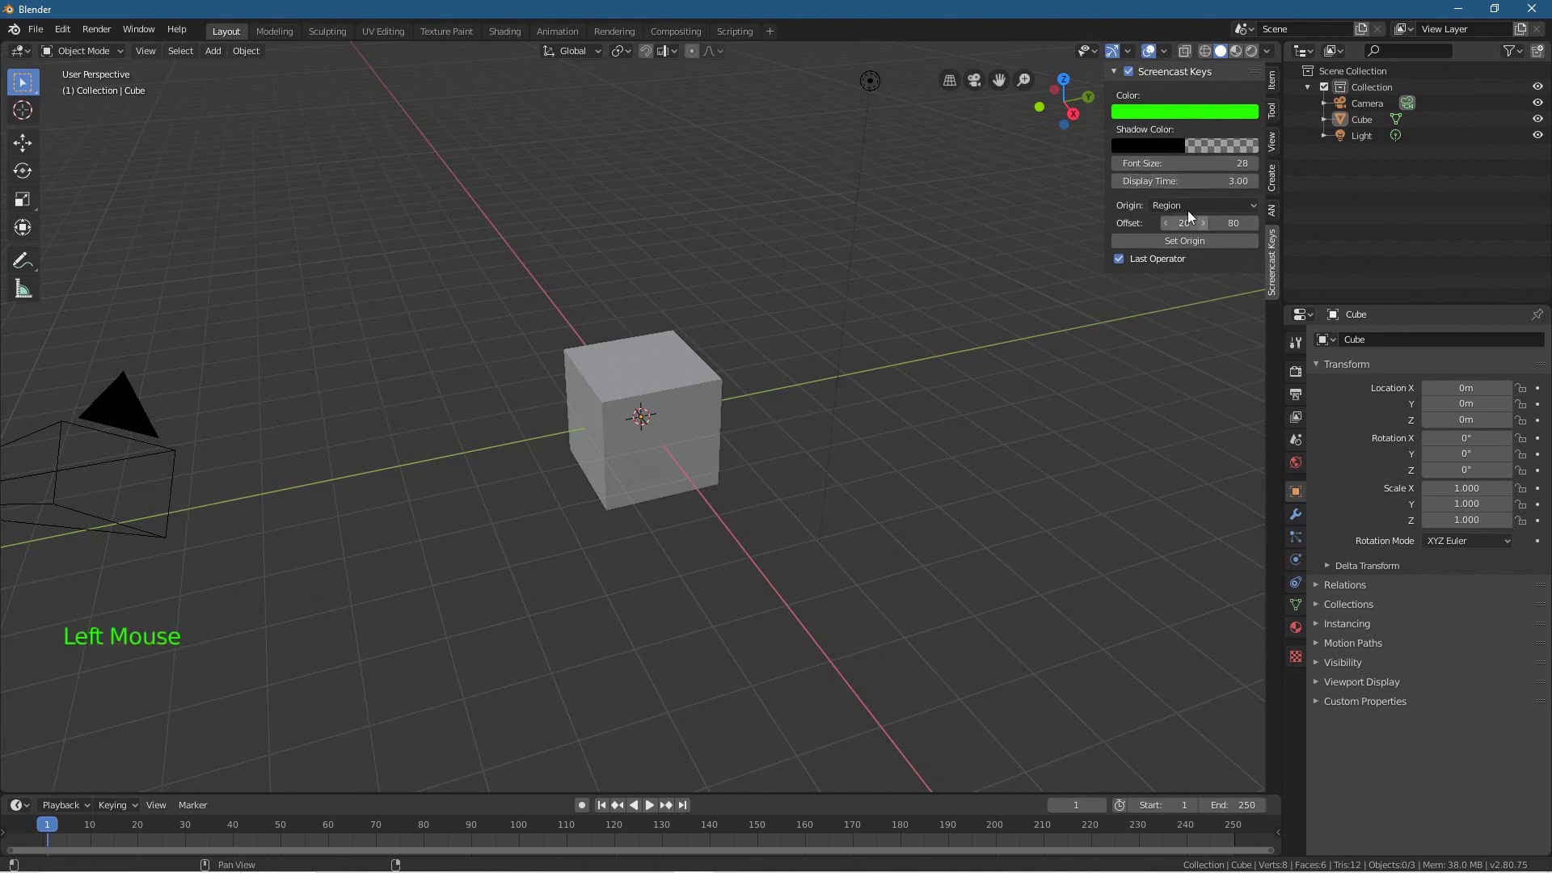
click(139, 646)
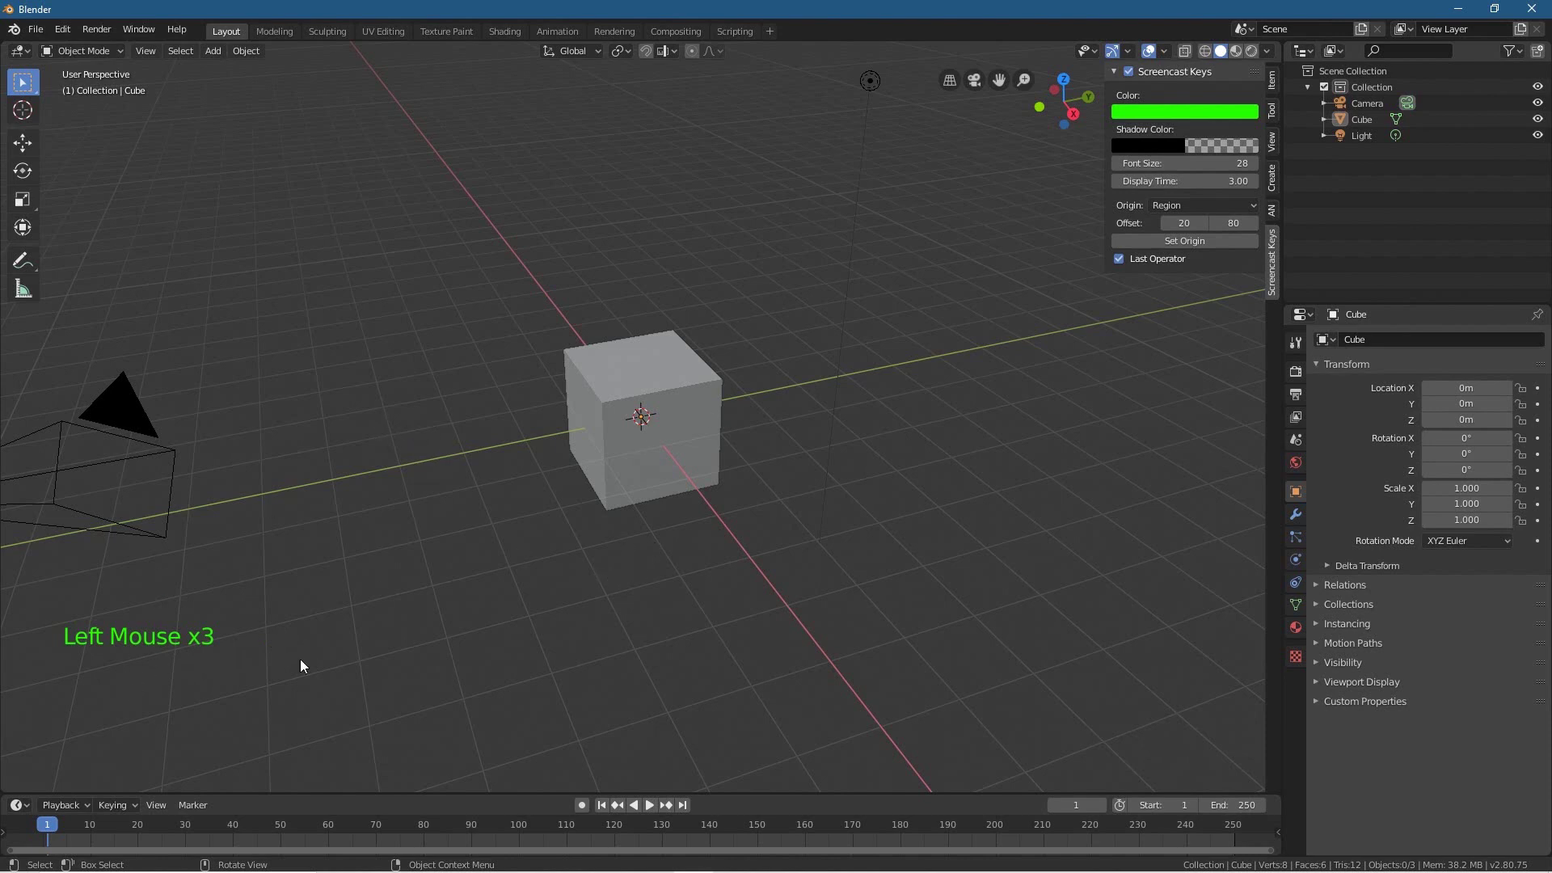
Test the green key display by orbiting the 3D viewport and zooming out and back in on the cube.
middle_click(487, 437)
middle_drag(474, 385, 594, 432)
scroll(478, 339, down, 4)
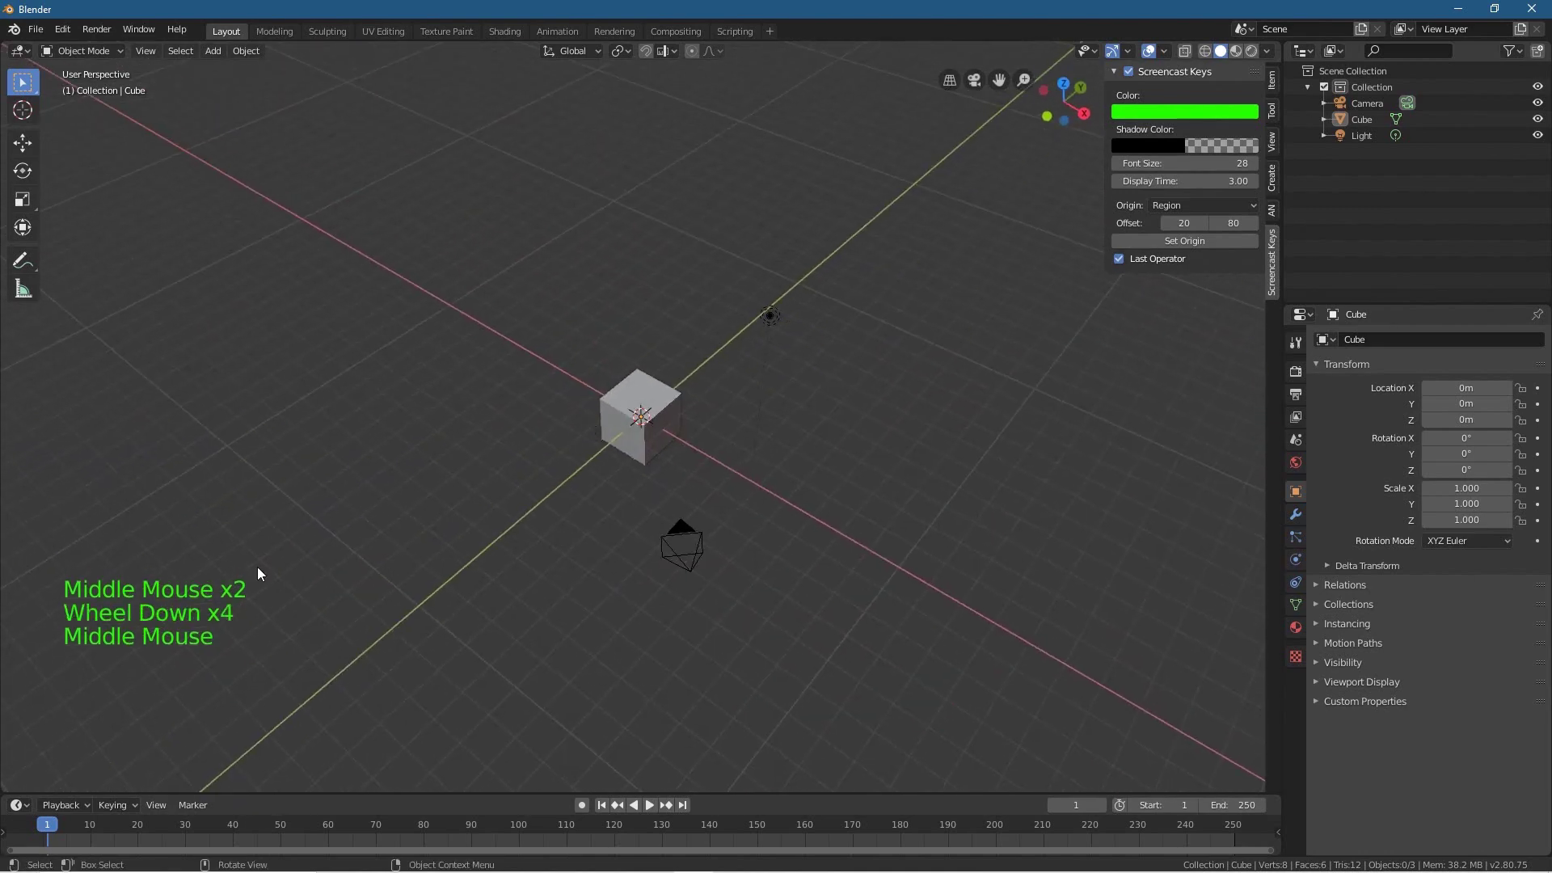
middle_drag(614, 502, 571, 461)
scroll(593, 450, up, 6)
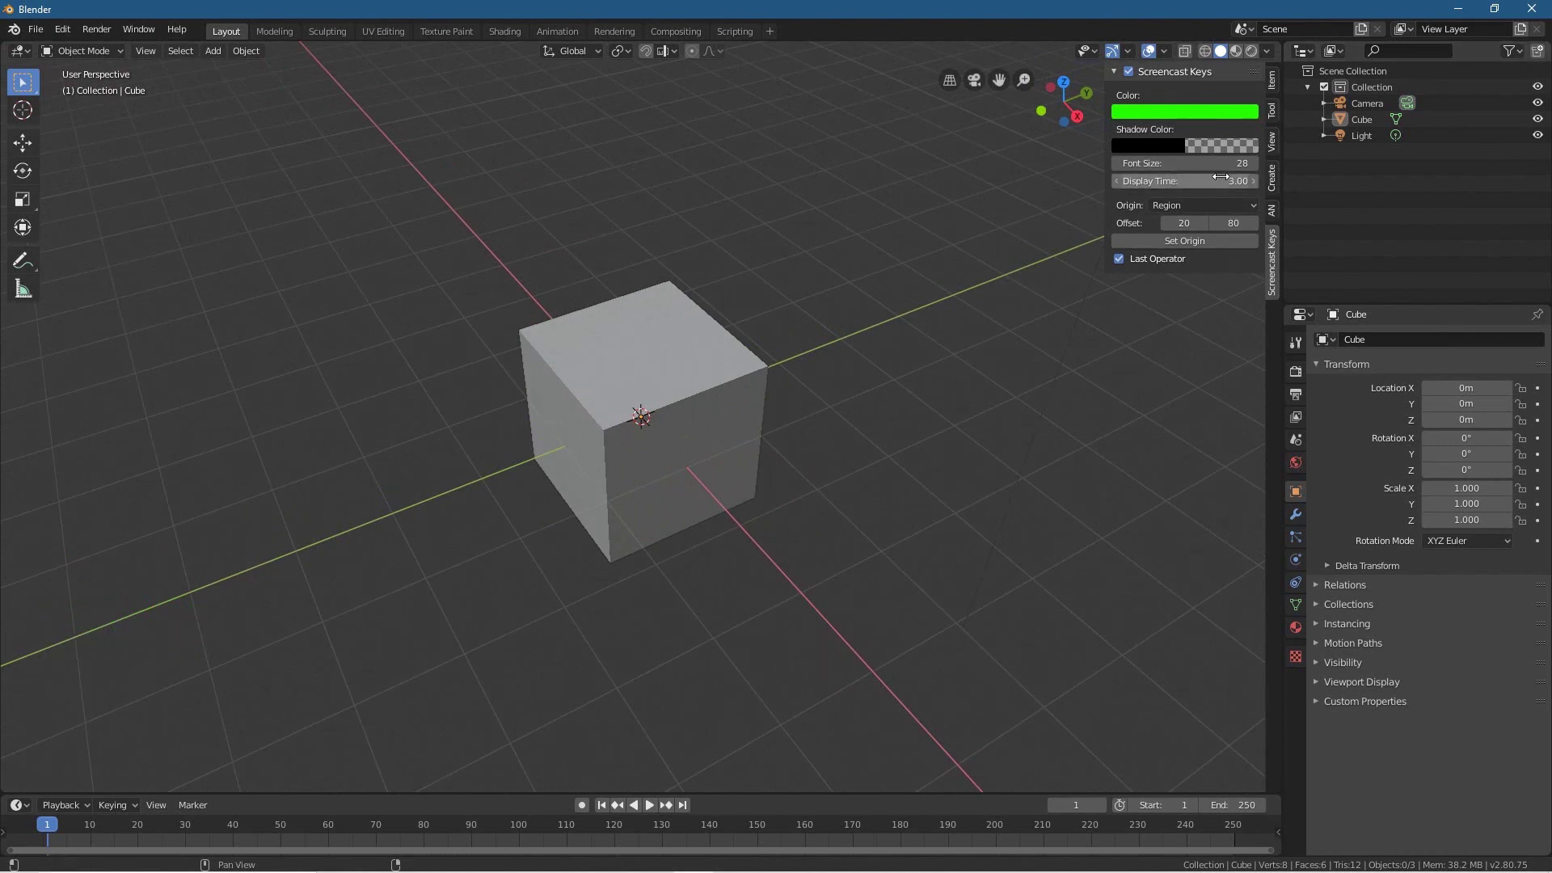
Choose Region as the Screencast Keys origin and set the origin to the main 3D viewport region.
click(1175, 212)
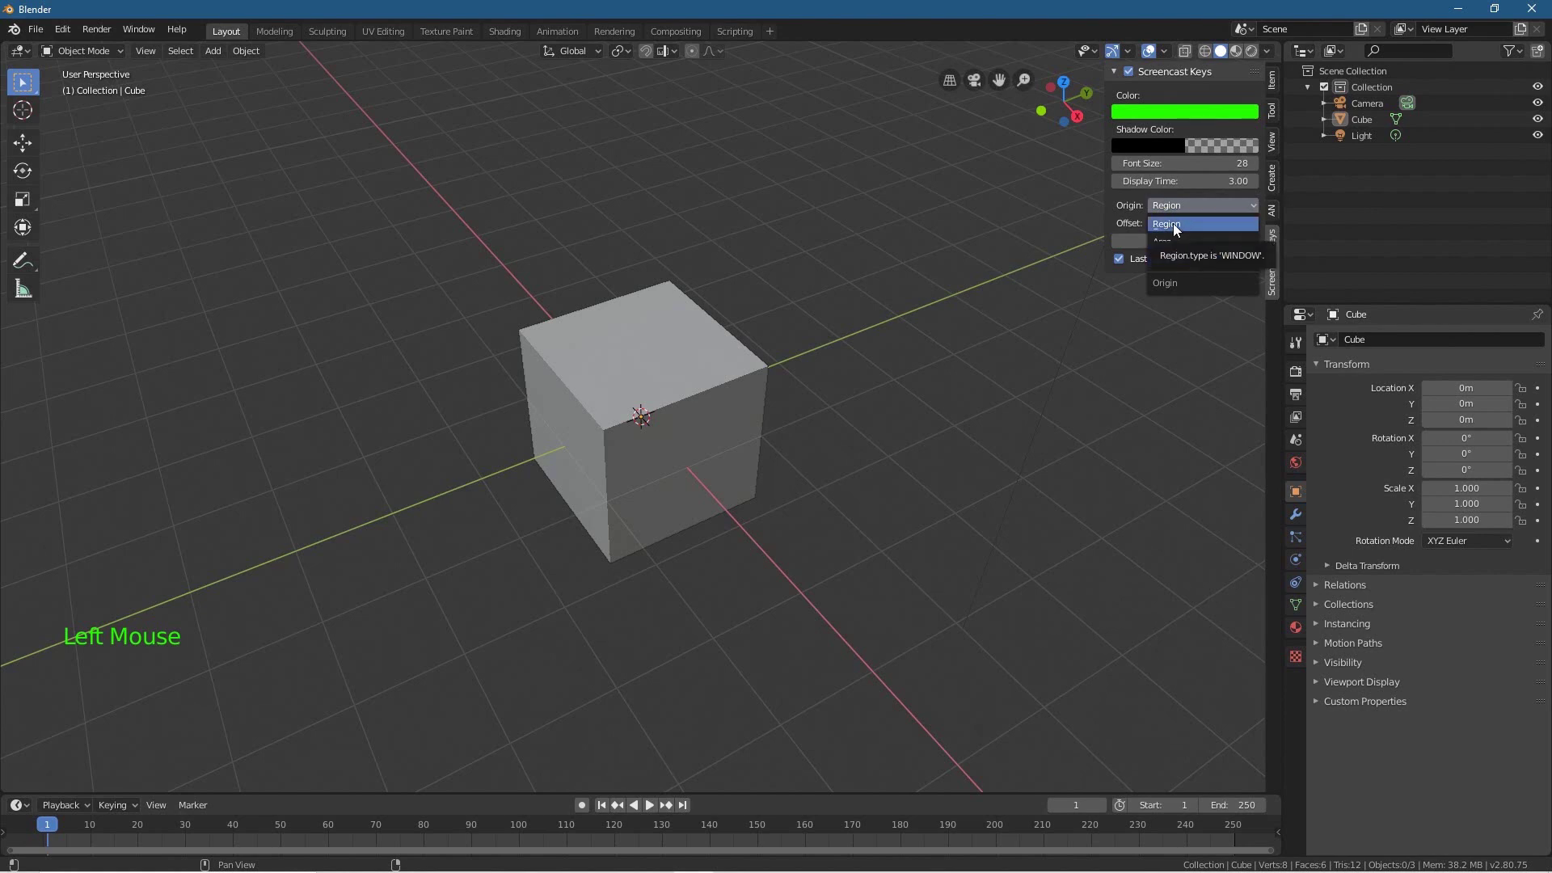
click(1172, 223)
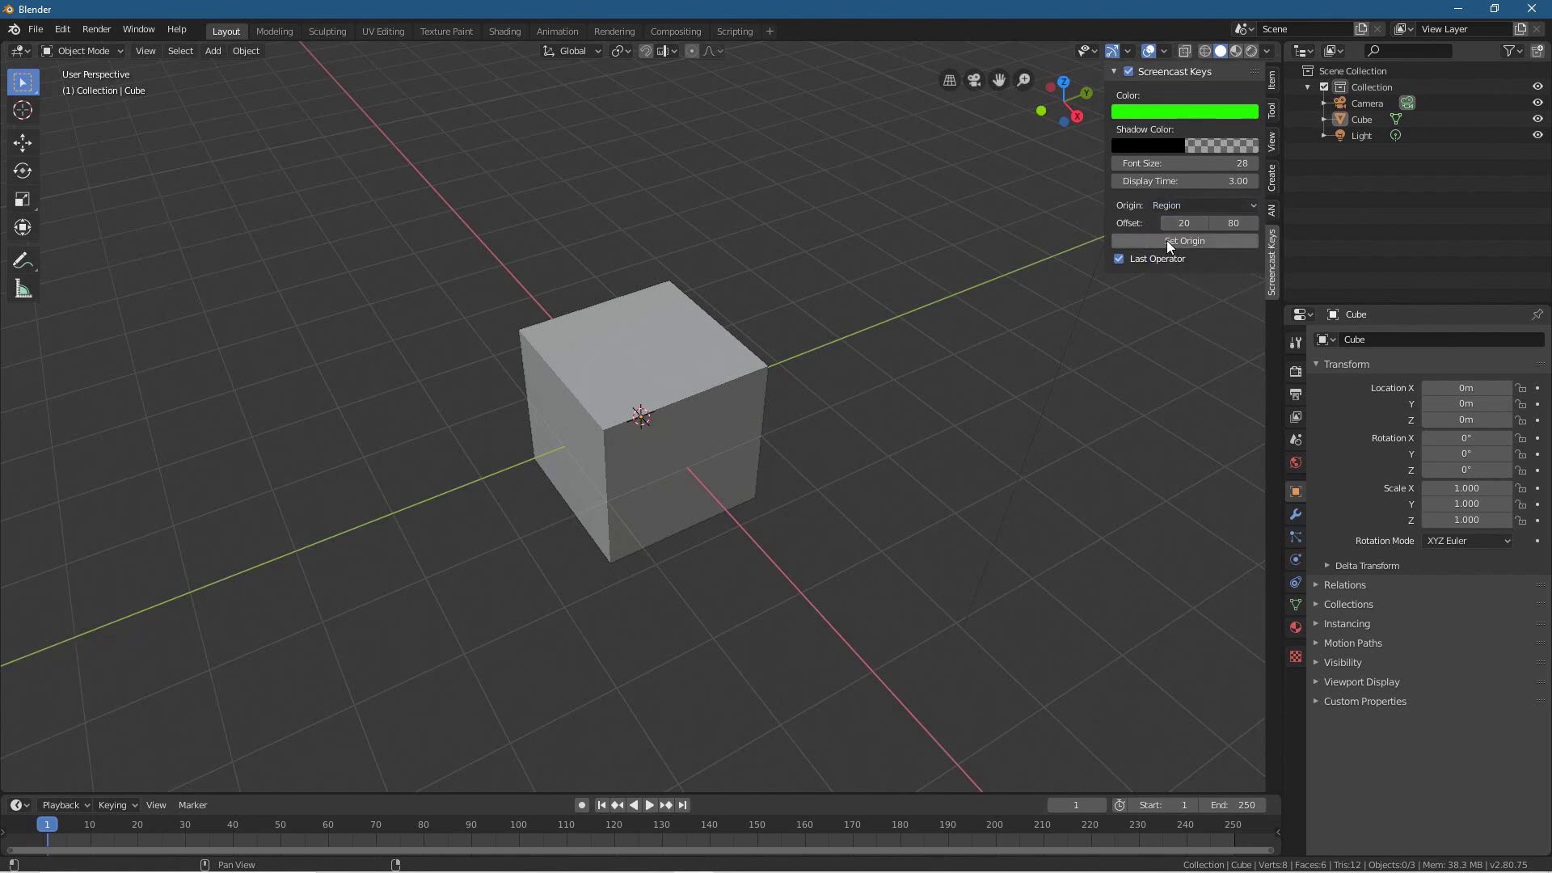
click(1169, 241)
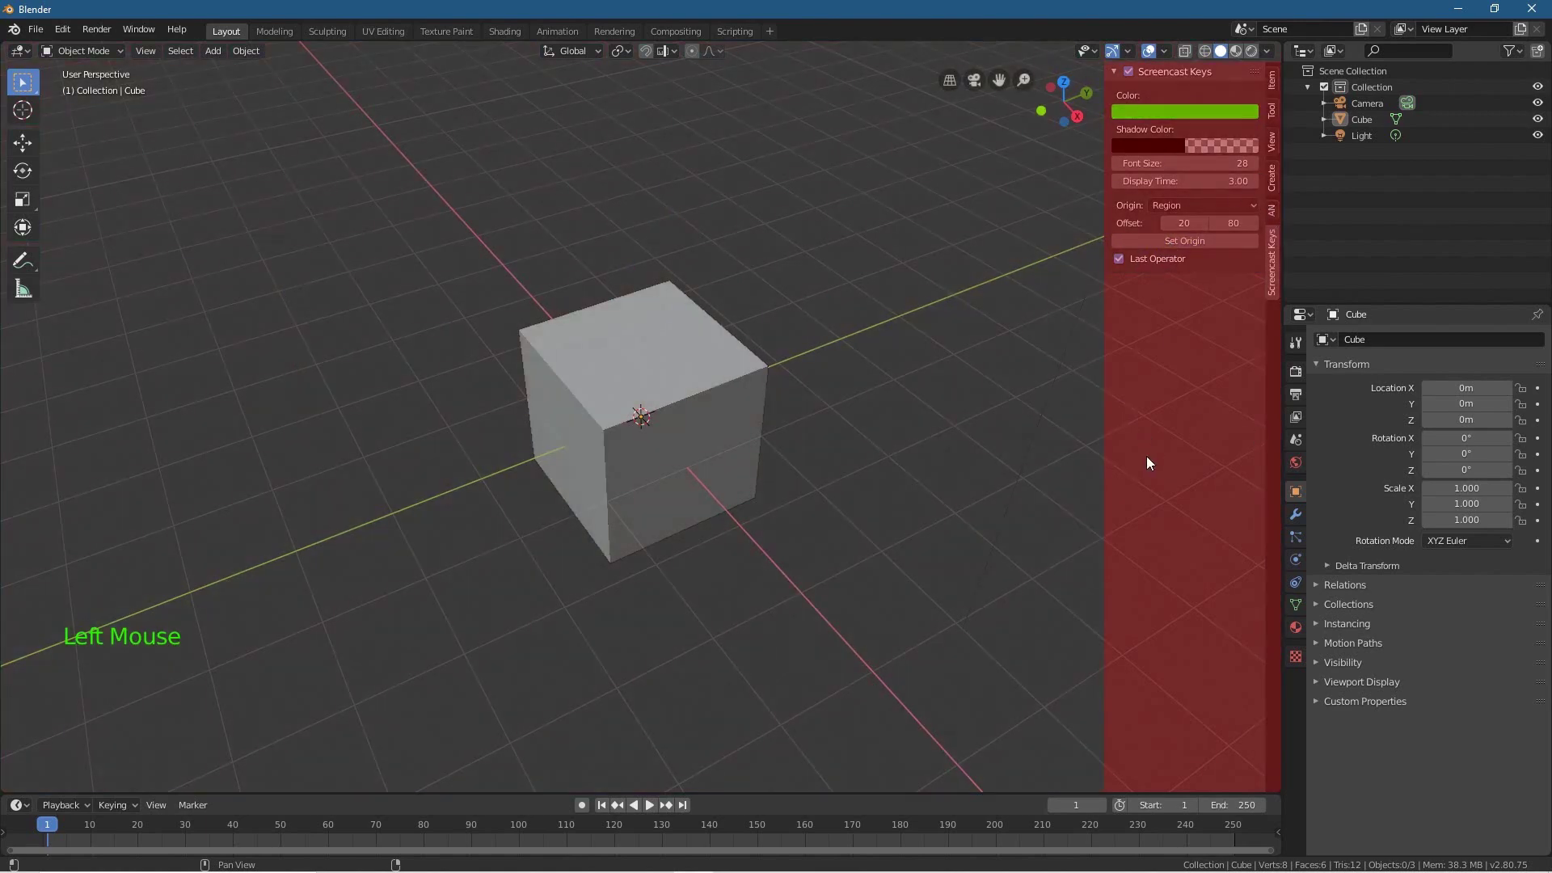
click(239, 299)
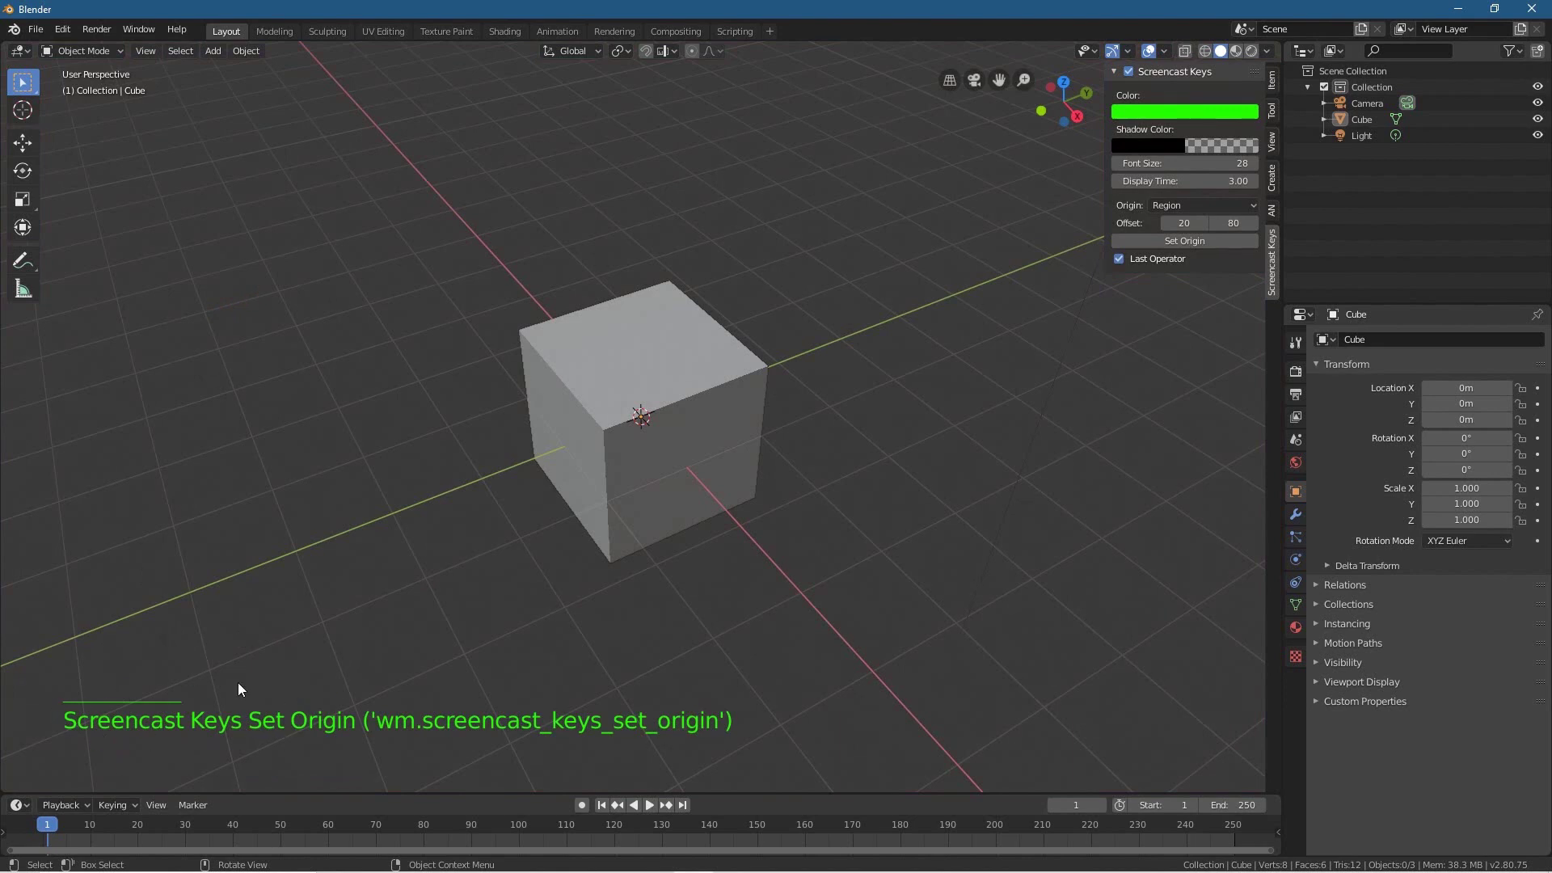
mouse_move(269, 644)
middle_down()
mouse_move(294, 638)
mouse_move(260, 633)
middle_up()
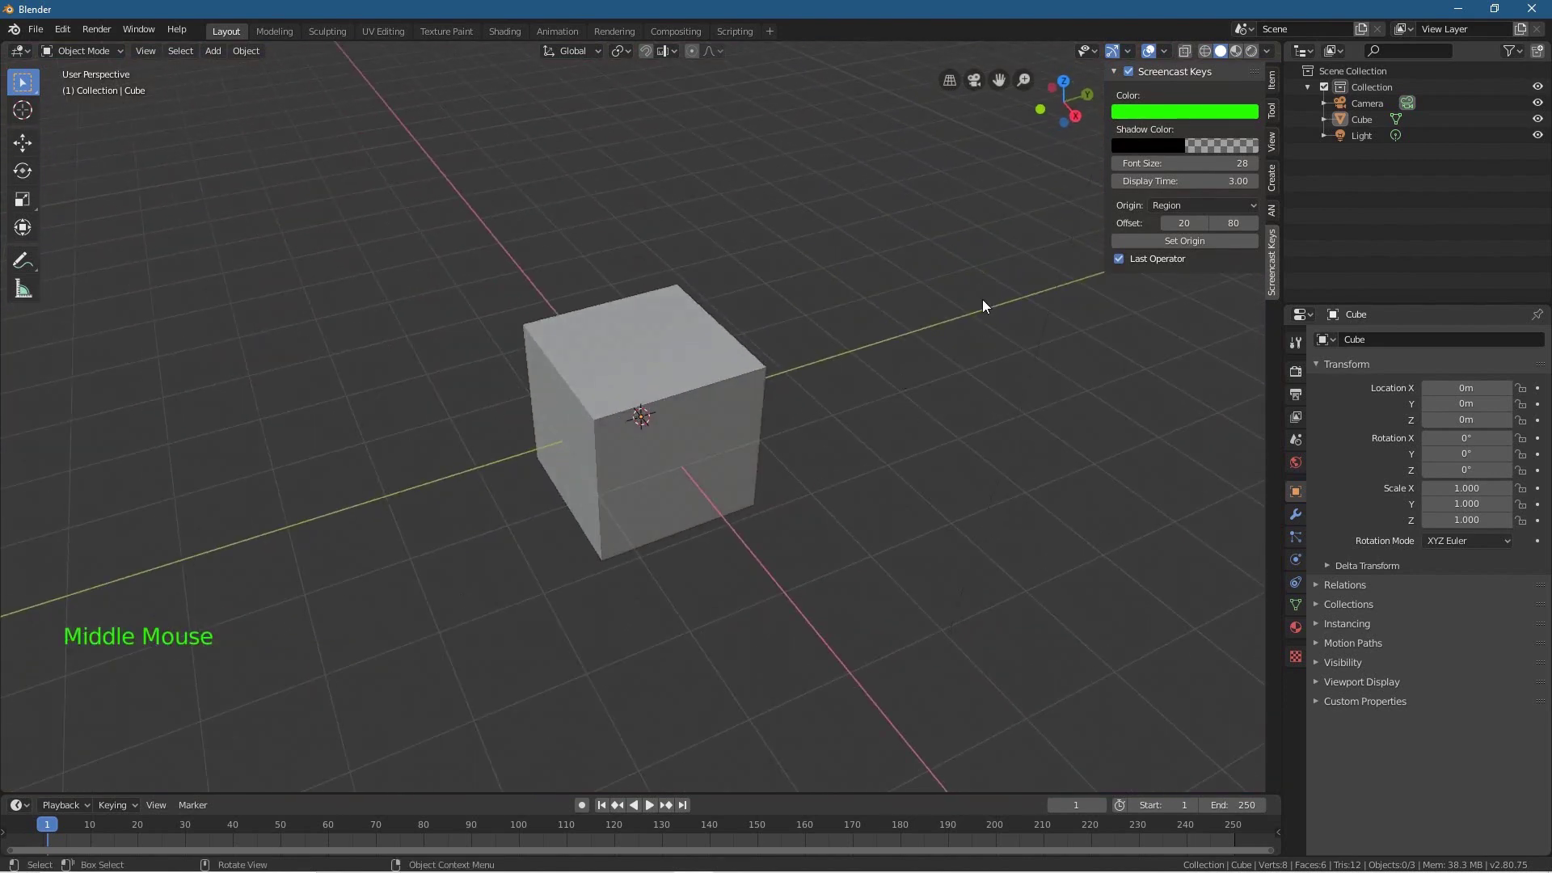
Hide the 3D viewport's sidebar.
click(1043, 275)
key(m)
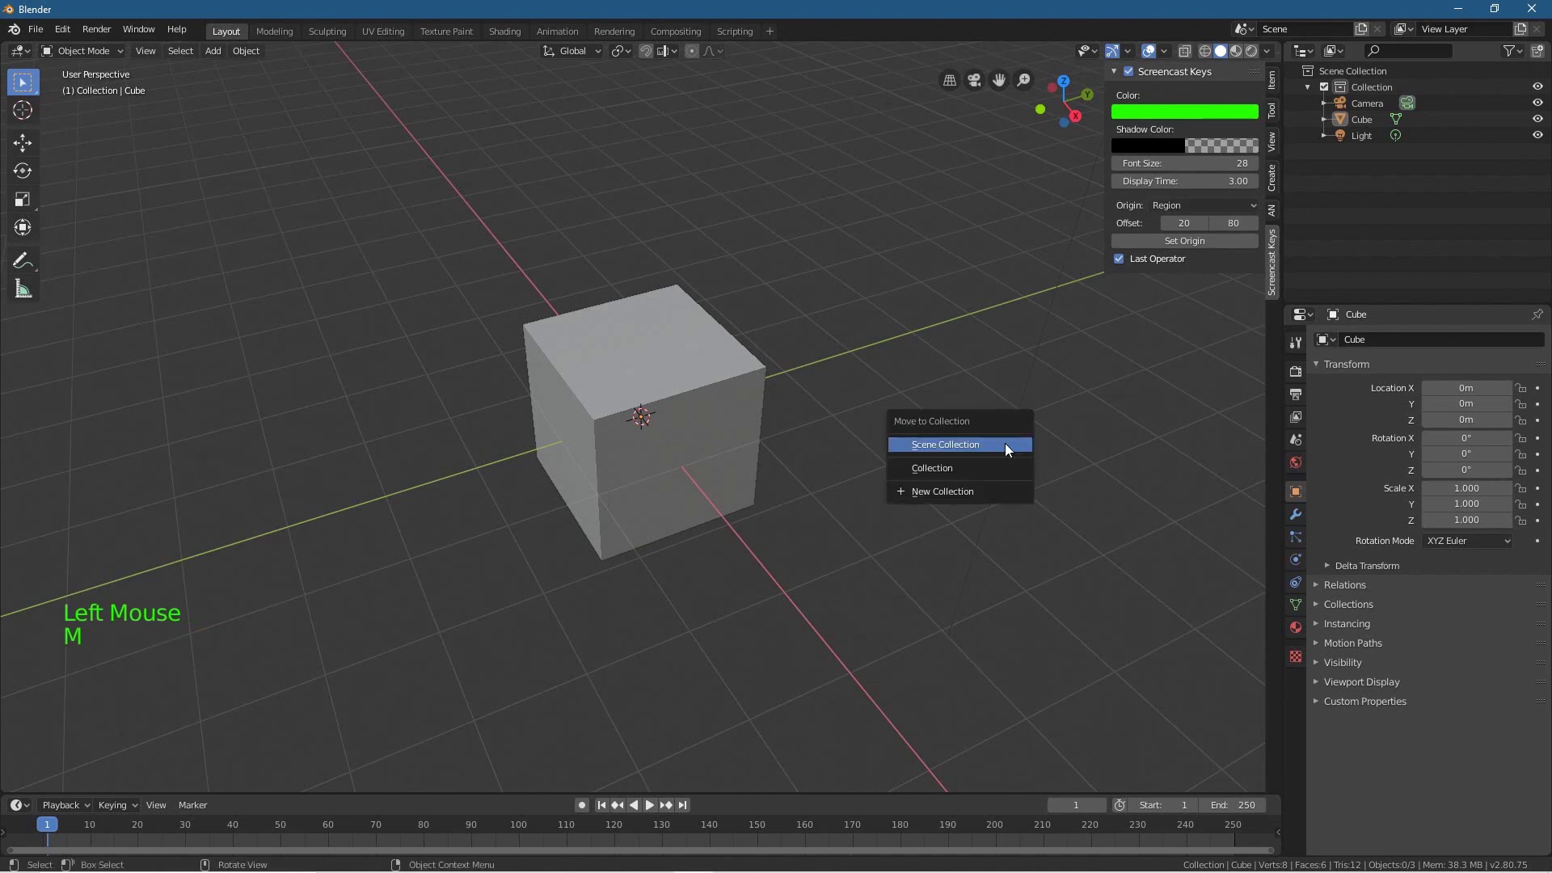
click(1002, 444)
key(n)
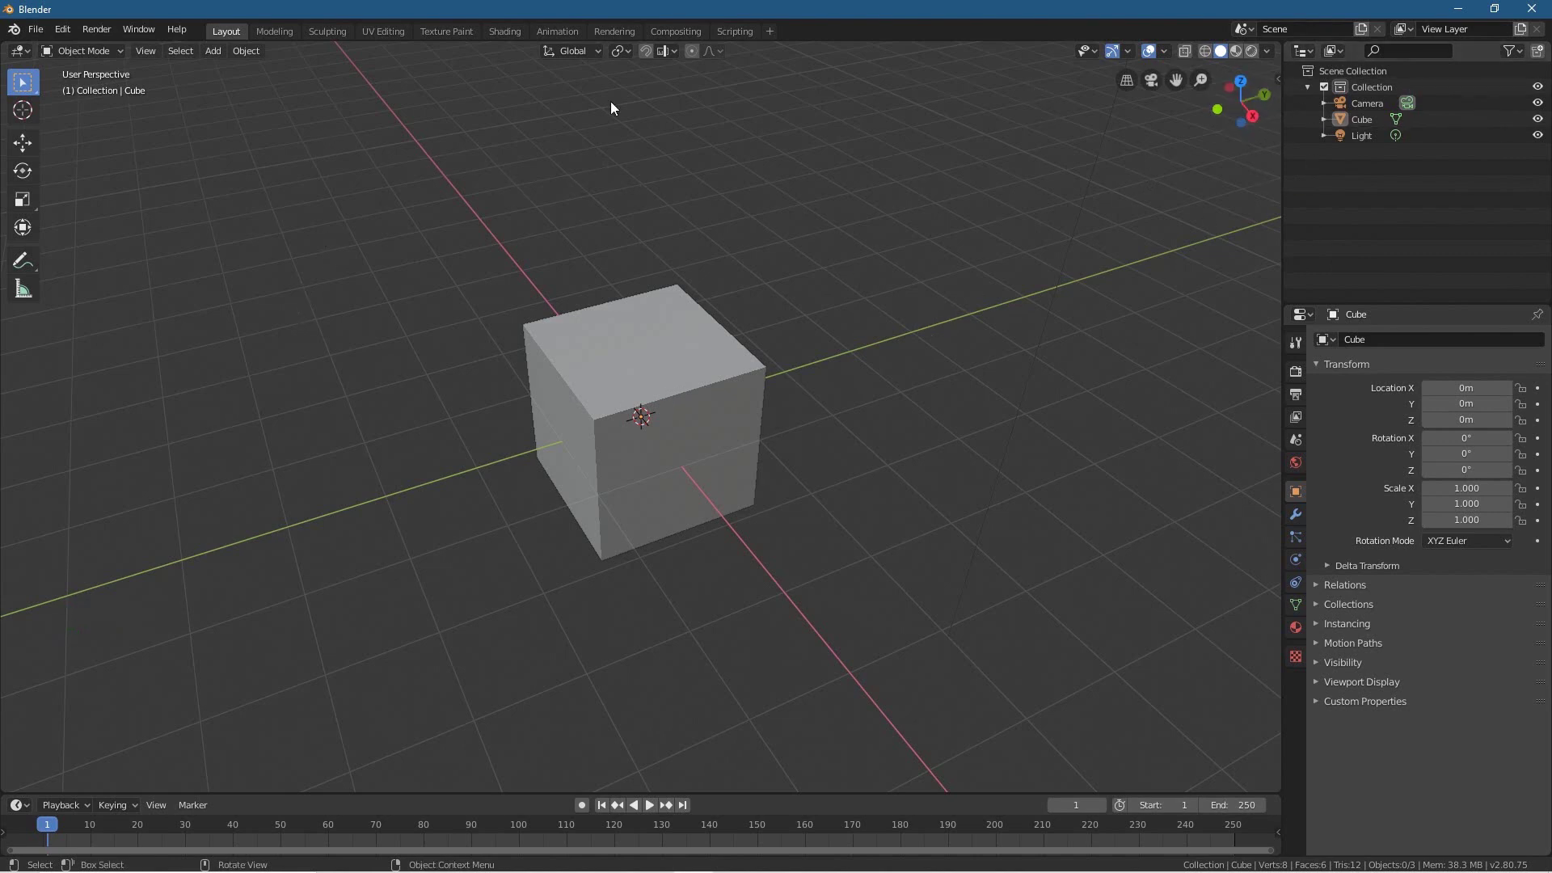
Test the on-screen key display with the sidebar hidden by orbiting the viewport and using the left and right mouse buttons in empty space.
middle_drag(322, 414, 106, 682)
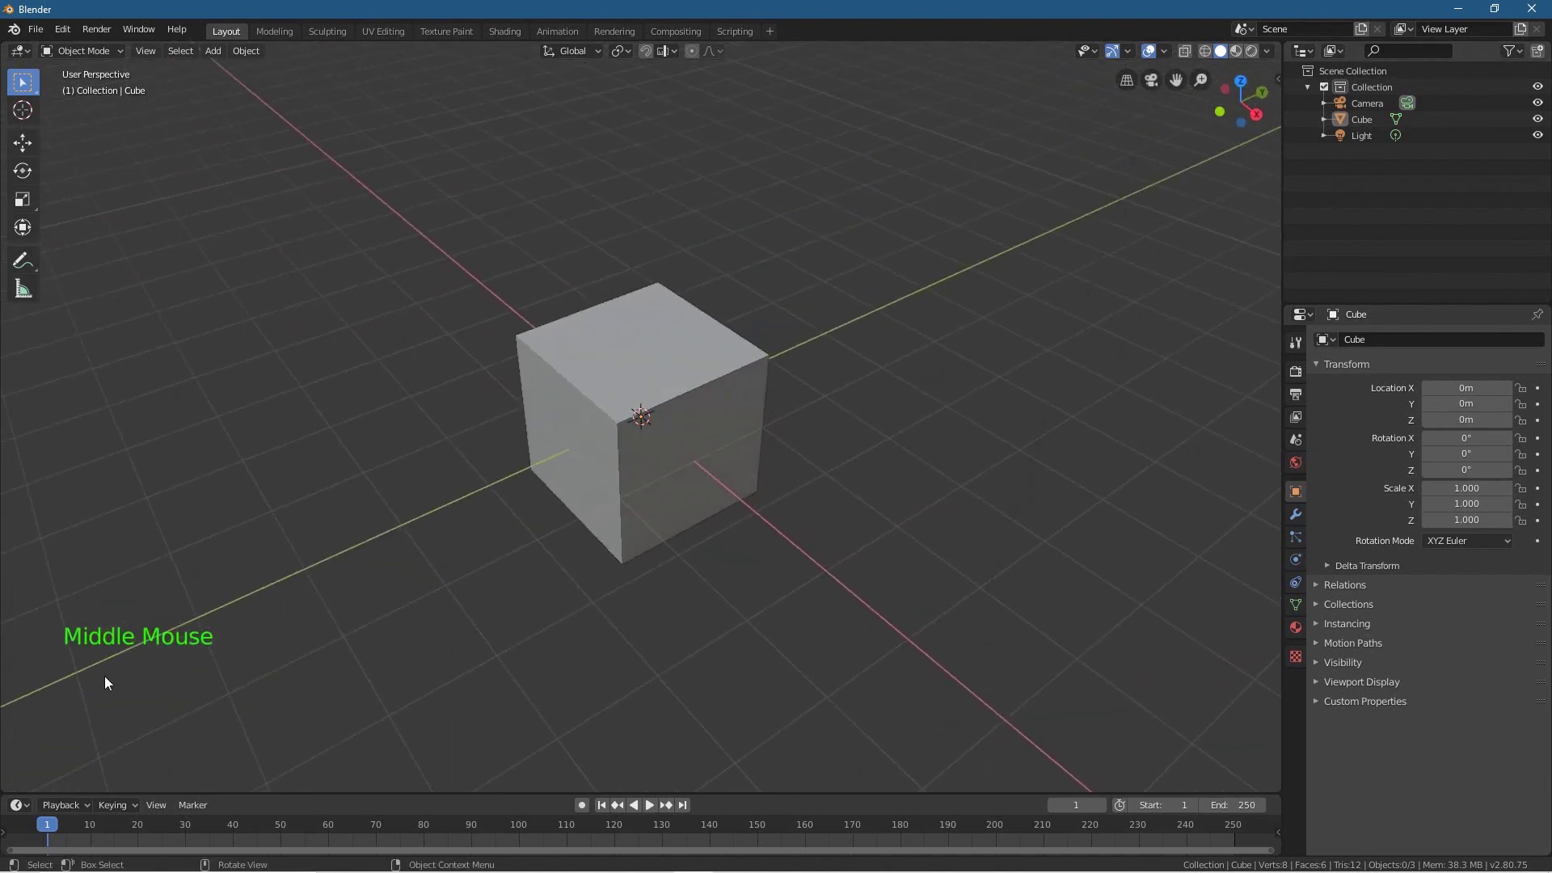
click(428, 589)
right_click(375, 605)
click(376, 607)
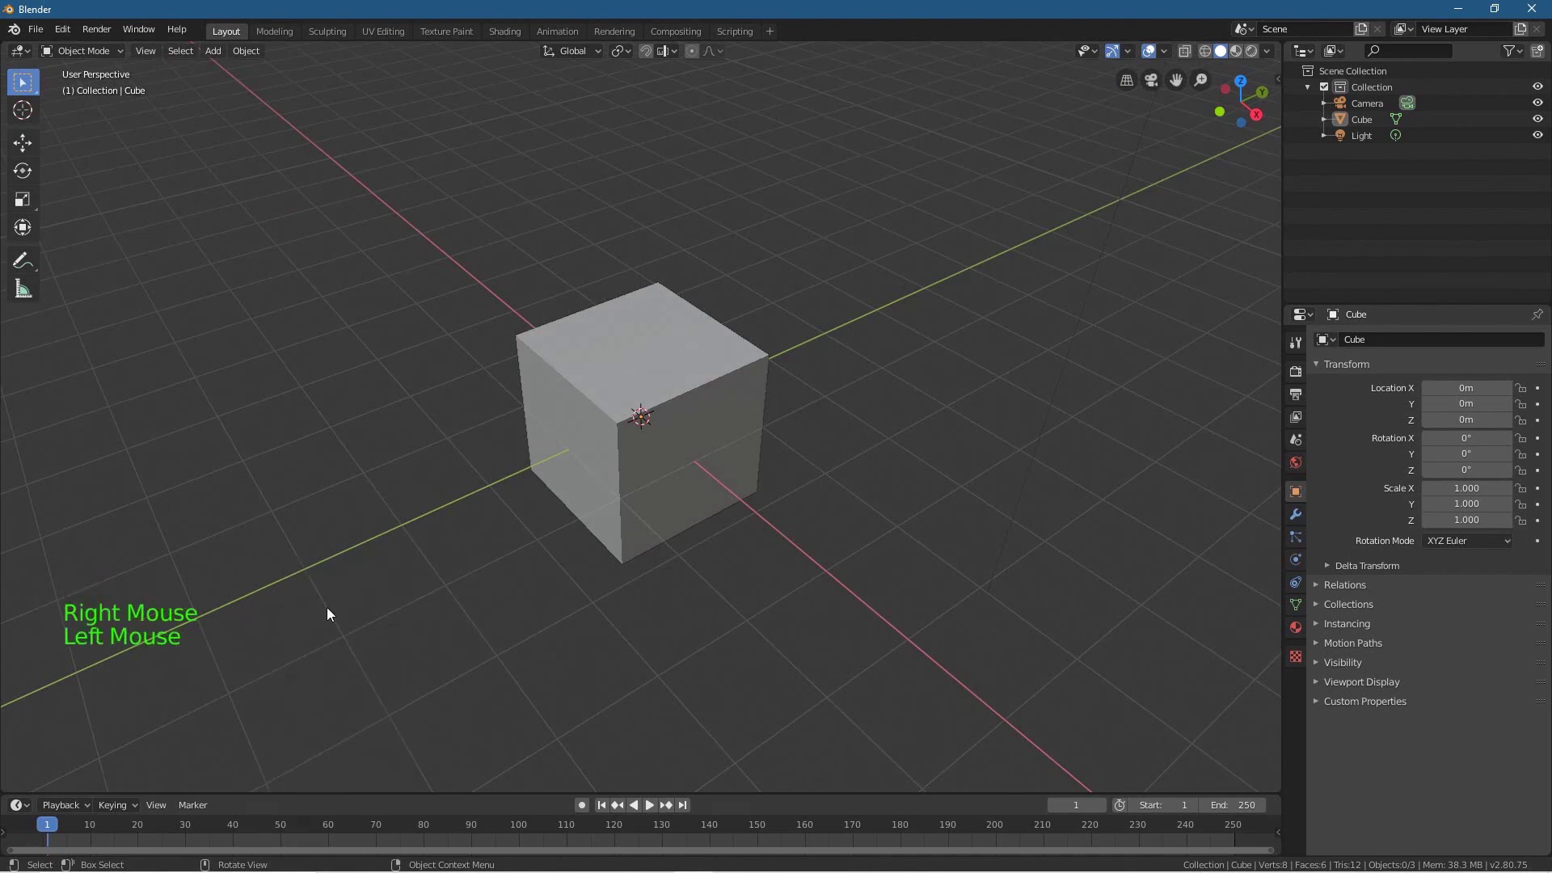
middle_drag(21, 629, 343, 634)
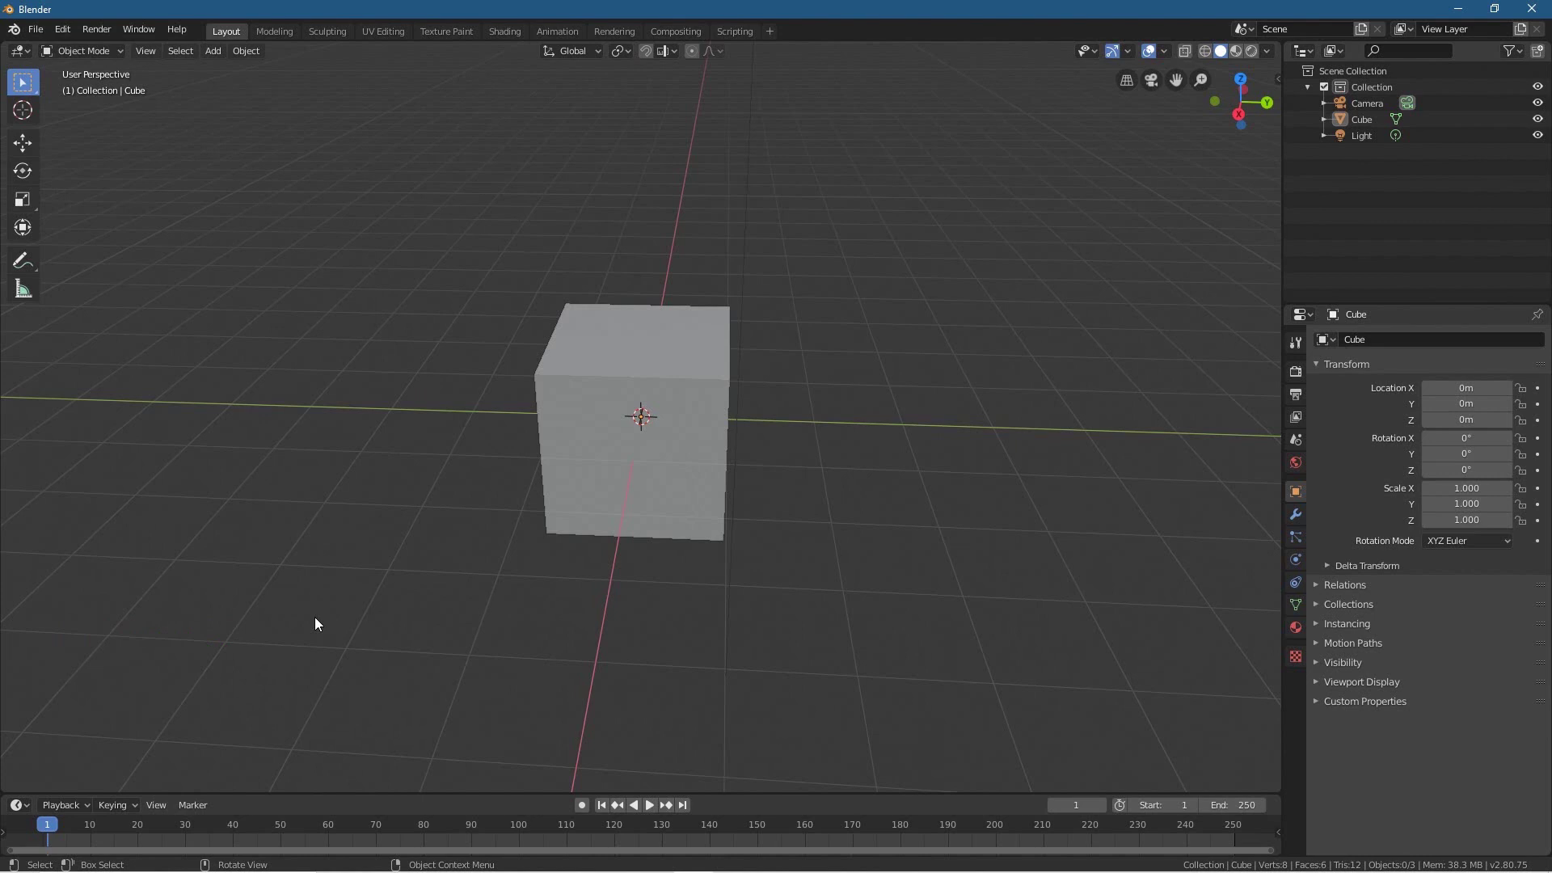
click(381, 581)
click(411, 590)
middle_drag(859, 521, 866, 512)
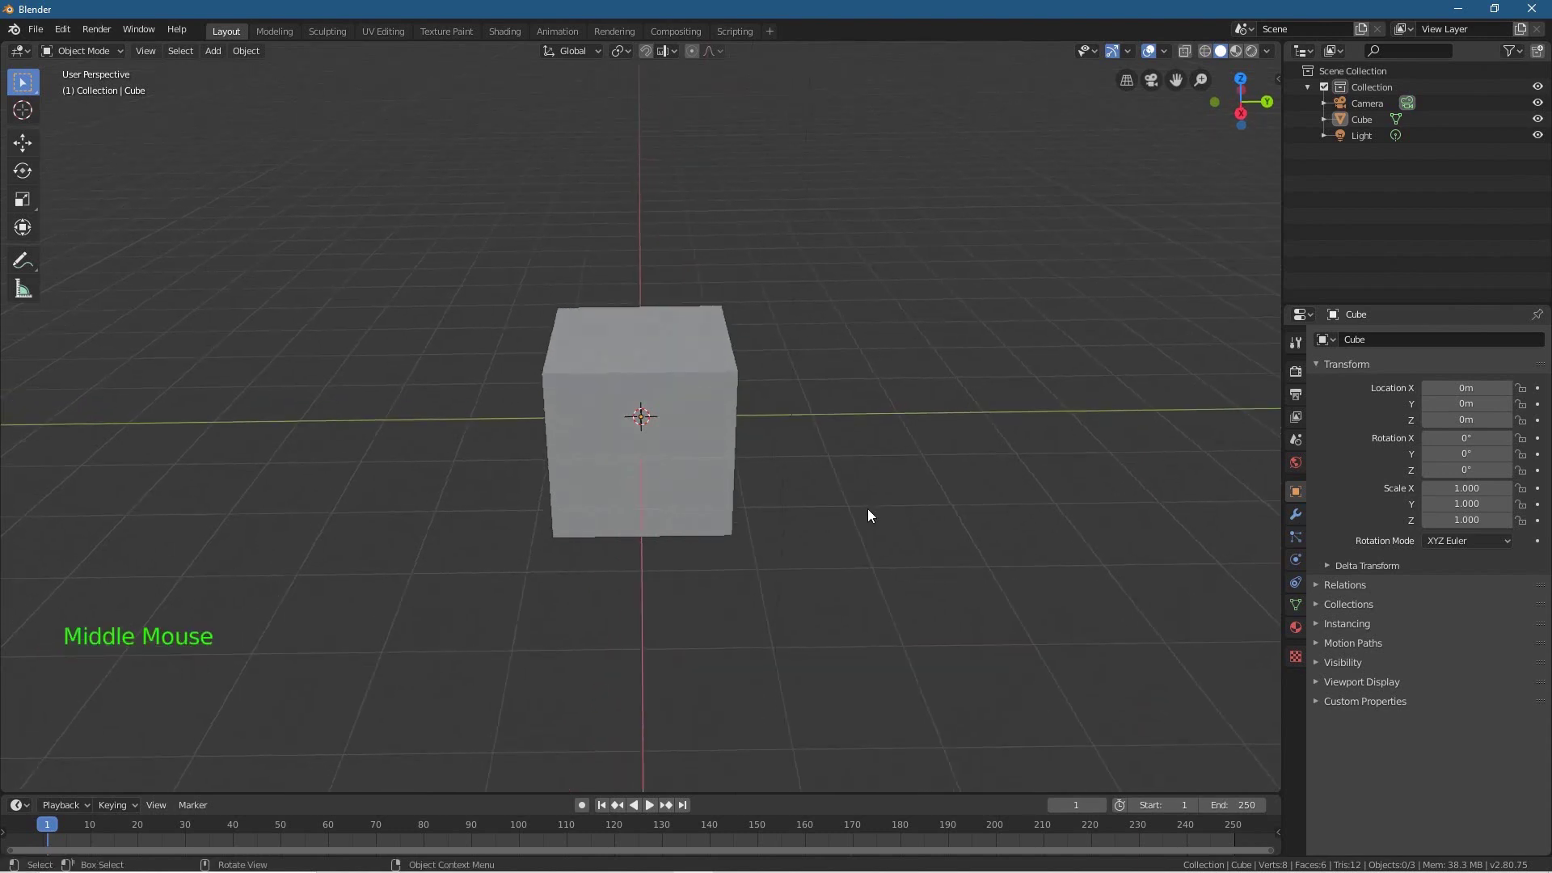
Quit the program without saving the scene.
click(1531, 8)
click(837, 466)
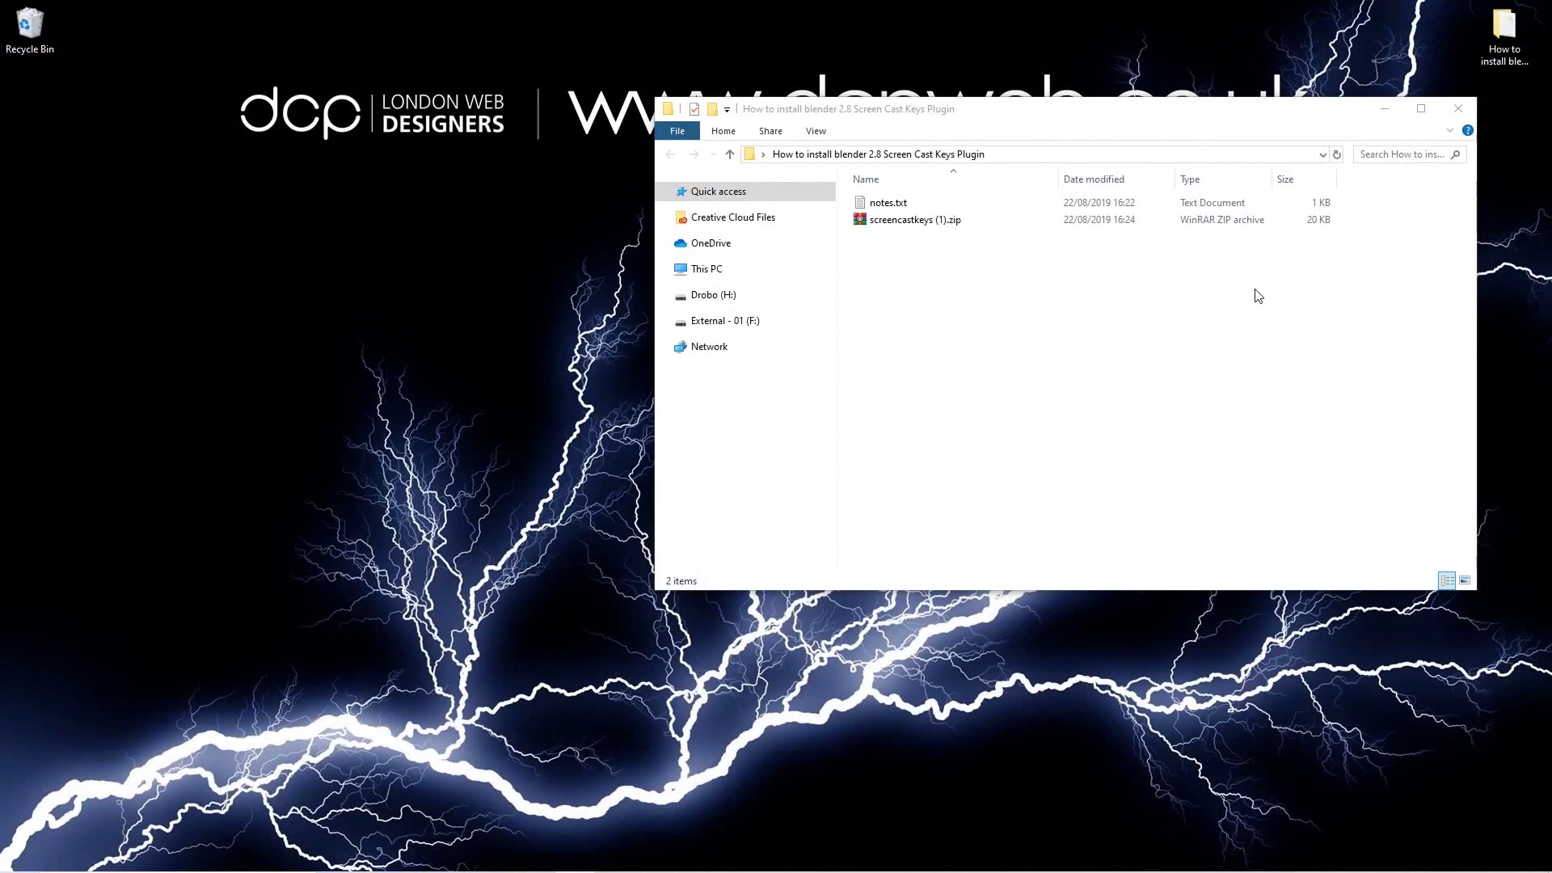